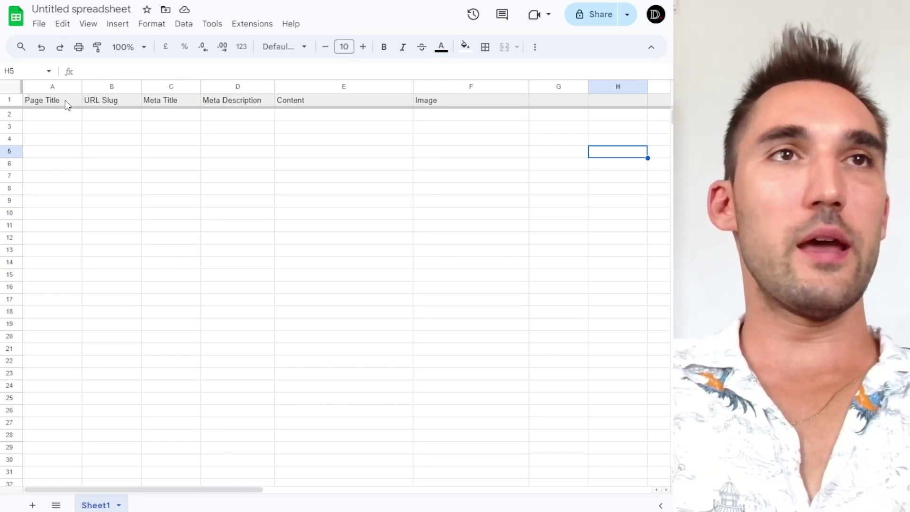
pyautogui.click(65, 101)
pyautogui.click(101, 102)
pyautogui.click(166, 102)
pyautogui.click(46, 102)
pyautogui.click(118, 103)
pyautogui.click(180, 103)
pyautogui.click(246, 103)
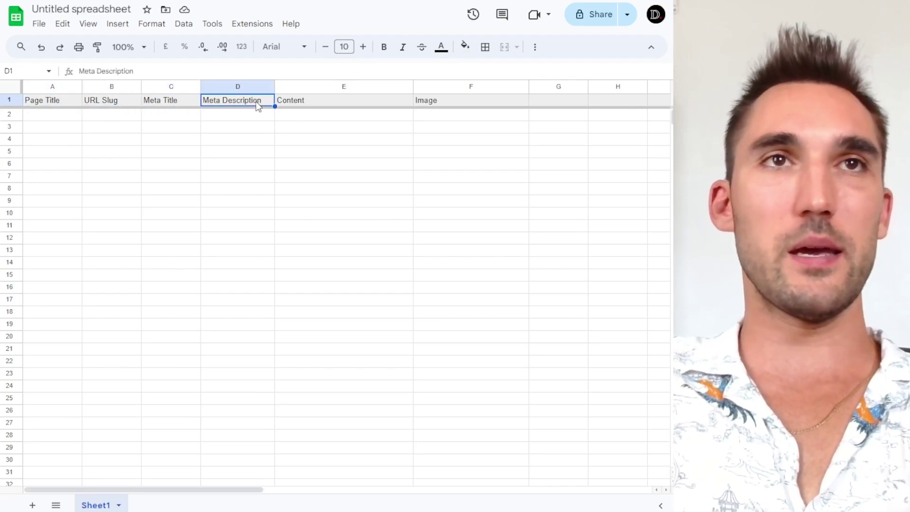
pyautogui.click(313, 102)
pyautogui.click(458, 103)
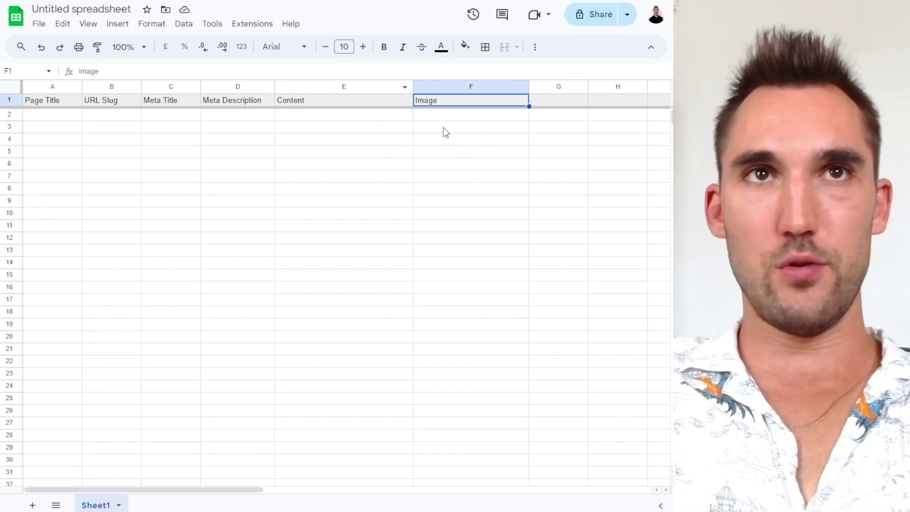
pyautogui.moveTo(40, 101); pyautogui.dragTo(343, 105)
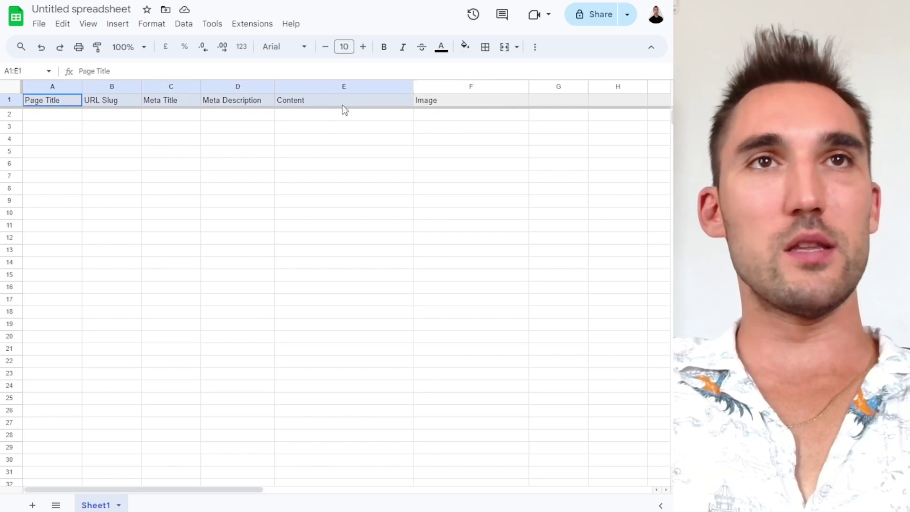
pyautogui.click(377, 168)
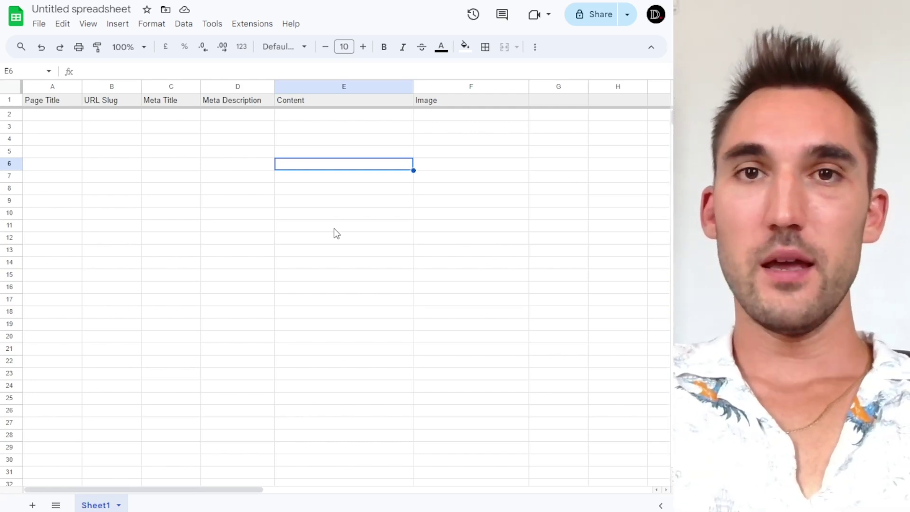
pyautogui.click(80, 114)
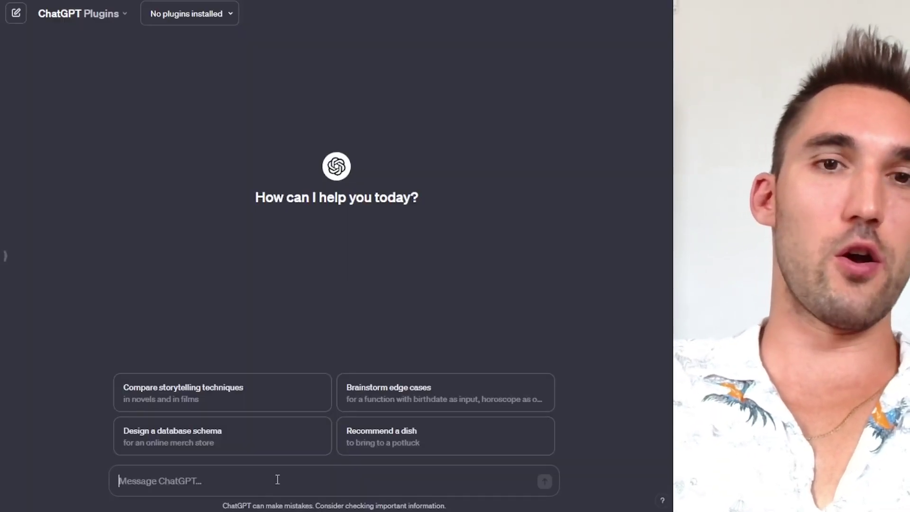
# Ask ChatGPT to list the 15 most popular home service niches
pyautogui.write('Lis')
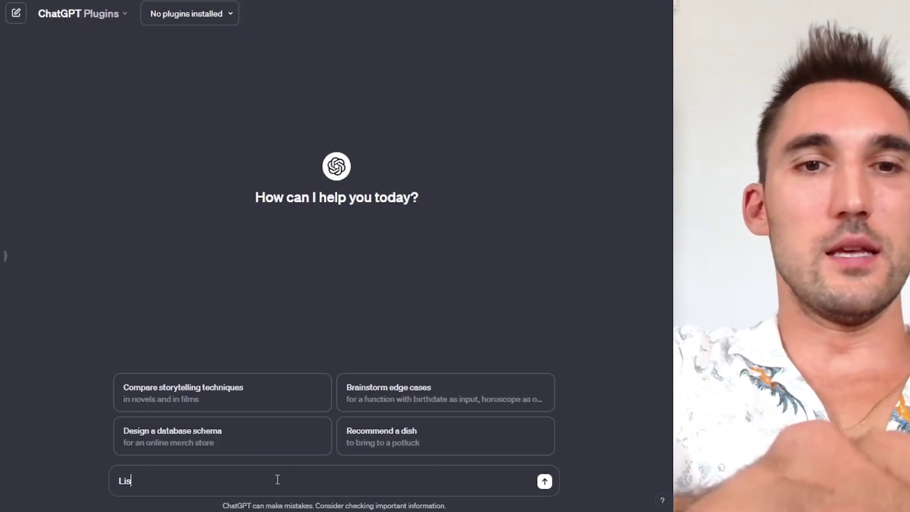
pyautogui.write('t me the t5 ')
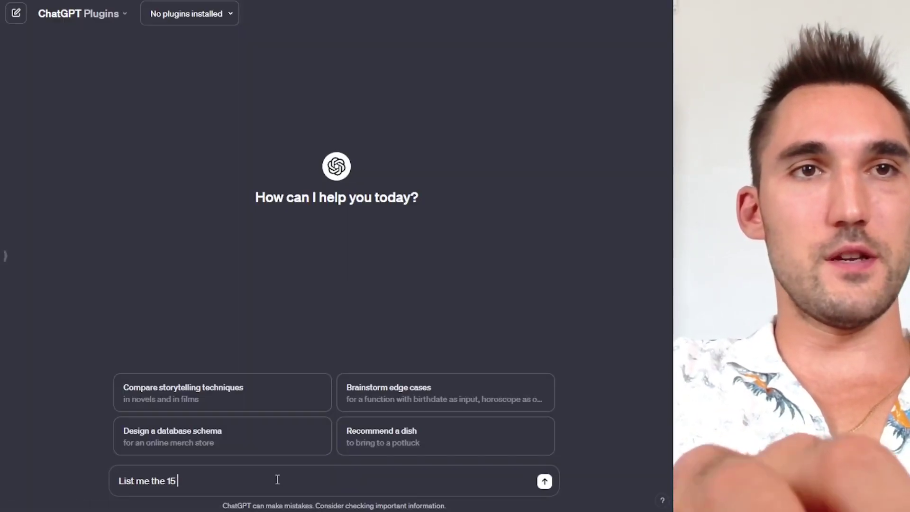
pyautogui.write('most popular home')
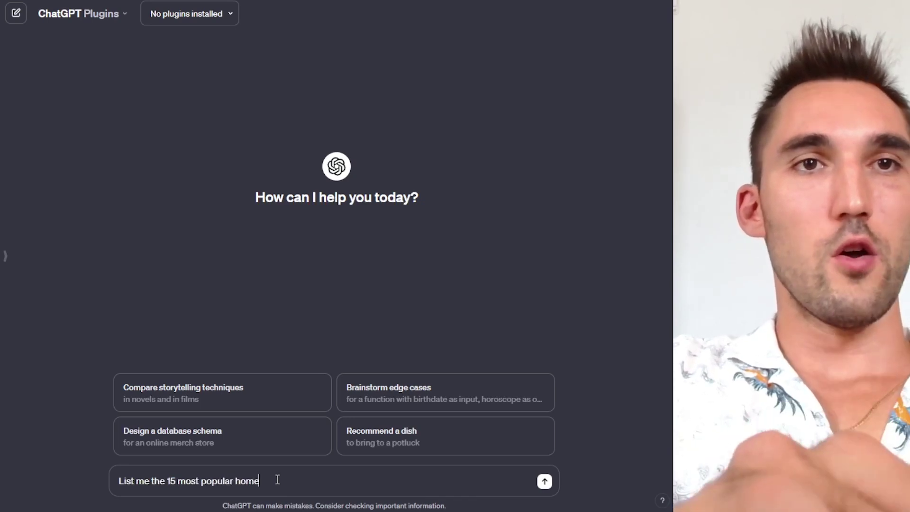
pyautogui.write(' service niches')
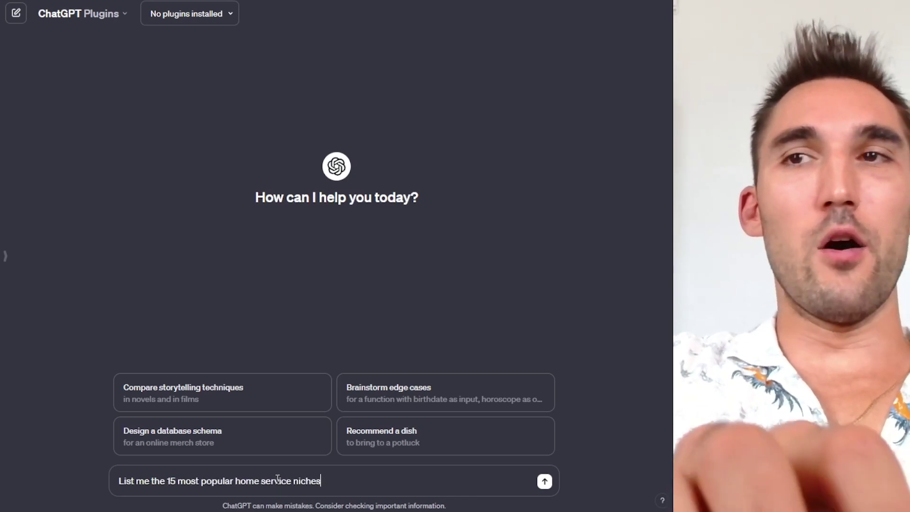
pyautogui.press('Return')
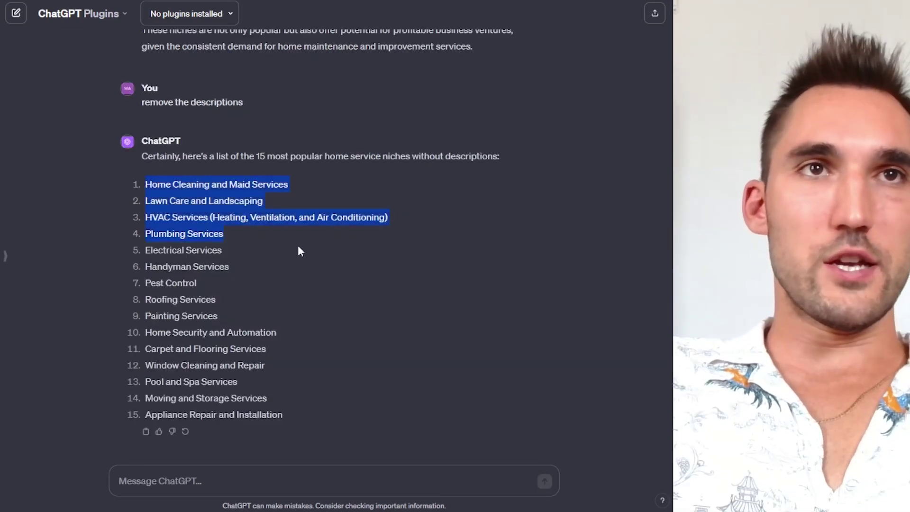
pyautogui.moveTo(298, 245); pyautogui.dragTo(395, 421)
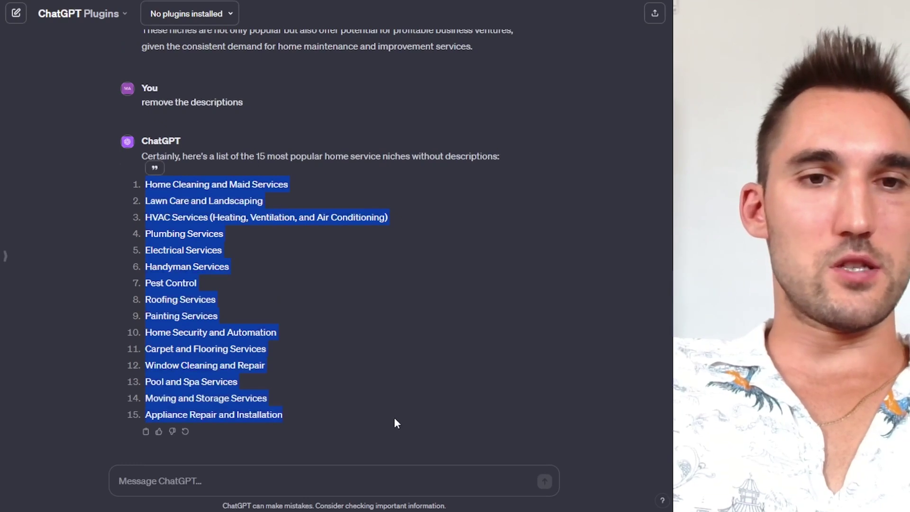
# Have ChatGPT prefix each niche with "SEO for" and copy the 15 resulting titles
pyautogui.click(242, 489)
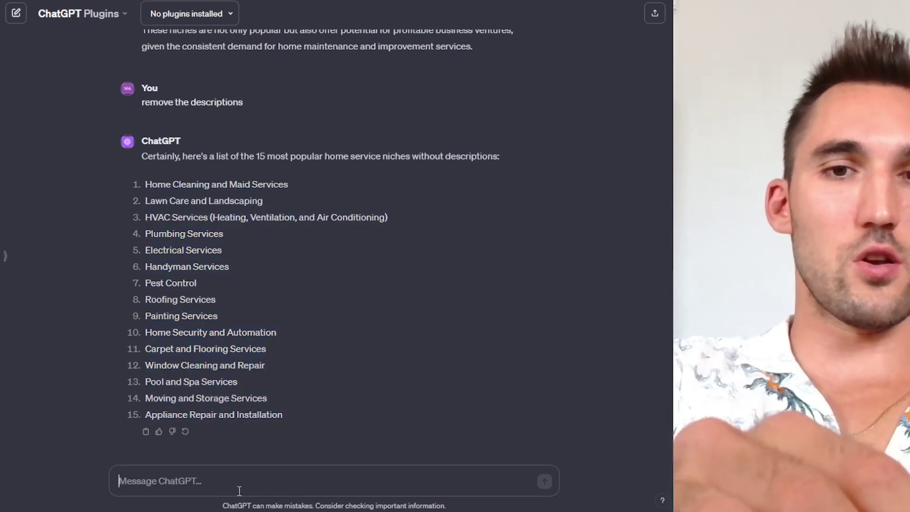
pyautogui.write('add "seo for" before')
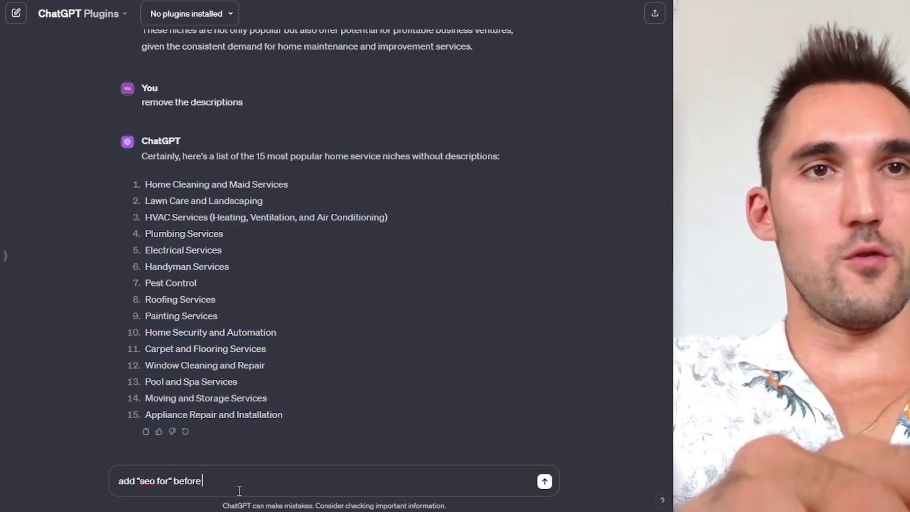
pyautogui.write(' each of these')
pyautogui.press('Return')
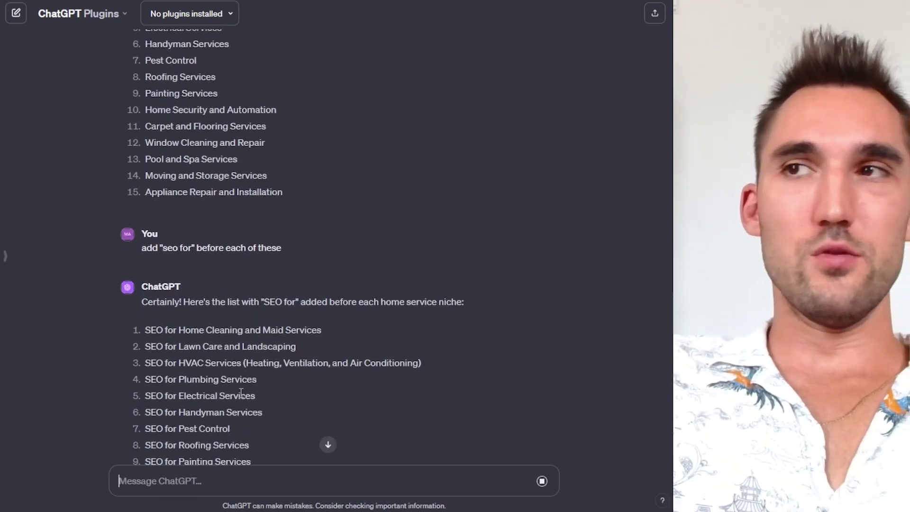
pyautogui.scroll(-2, 243, 394)
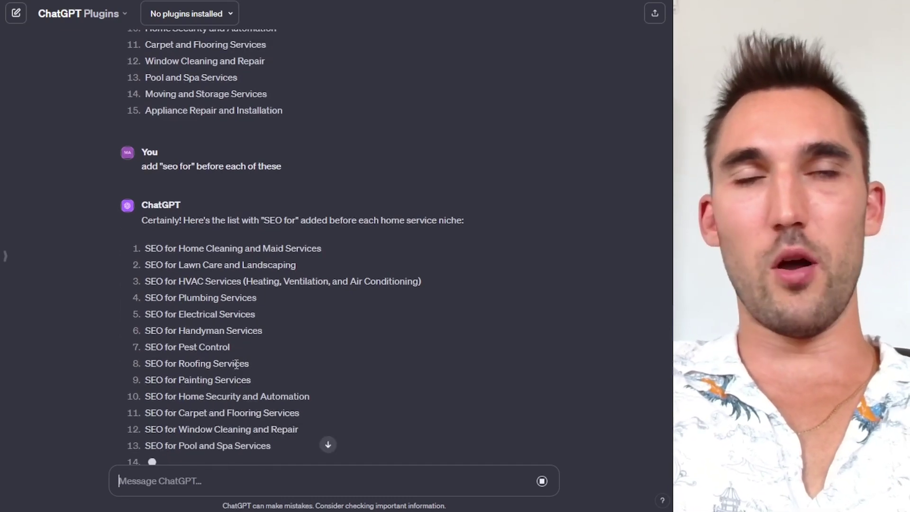
pyautogui.scroll(-2, 227, 360)
pyautogui.scroll(-1, 189, 284)
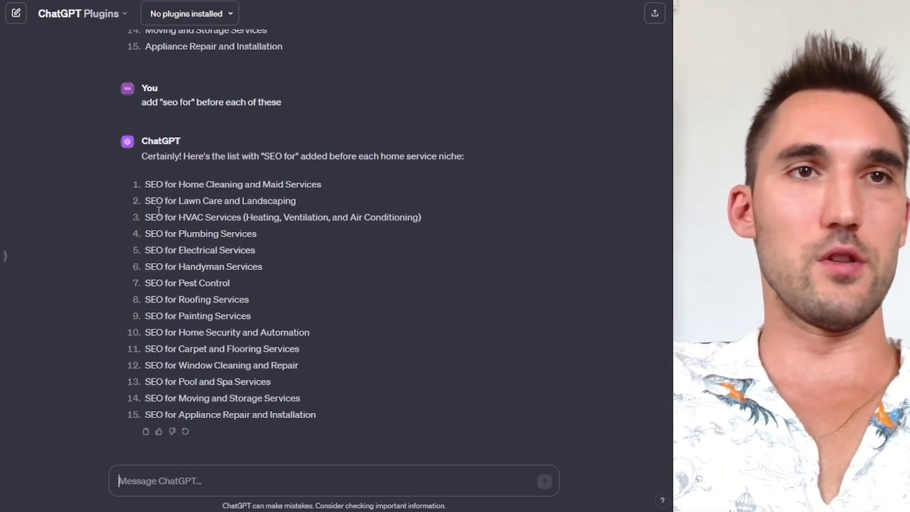
pyautogui.moveTo(144, 185); pyautogui.dragTo(384, 413)
pyautogui.hotkey('ctrl', 'c')
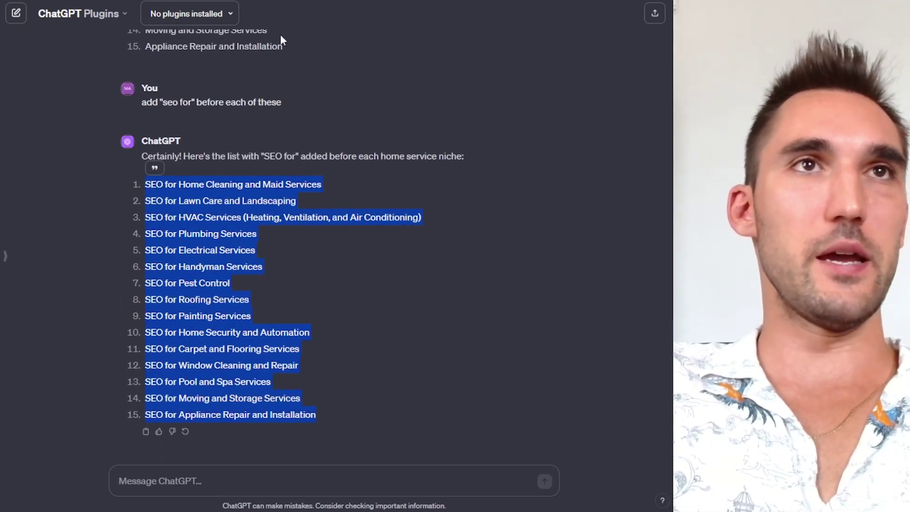
pyautogui.hotkey('ctrl', 'Tab')
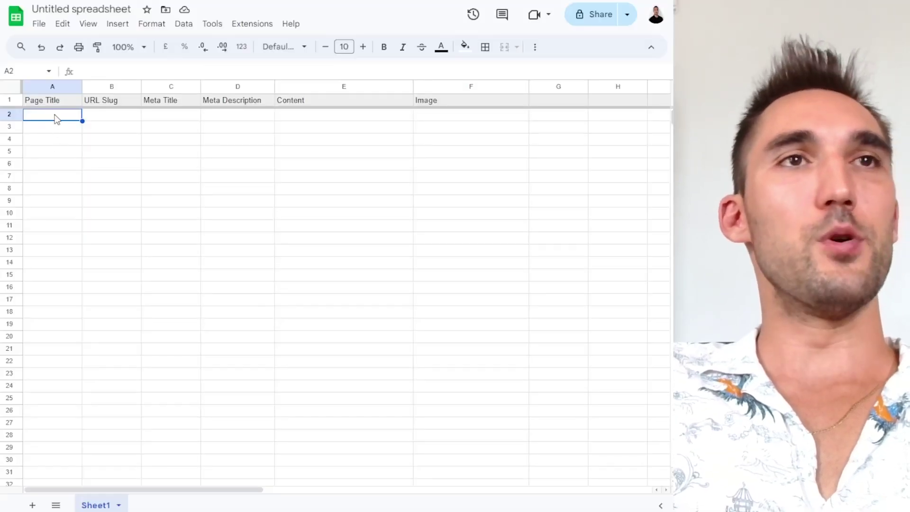
# Paste the 15 SEO titles into A2 as plain values and widen the Page Title column
pyautogui.hotkey('ctrl', 'v')
pyautogui.hotkey('ctrl', 'z')
pyautogui.rightClick(56, 114)
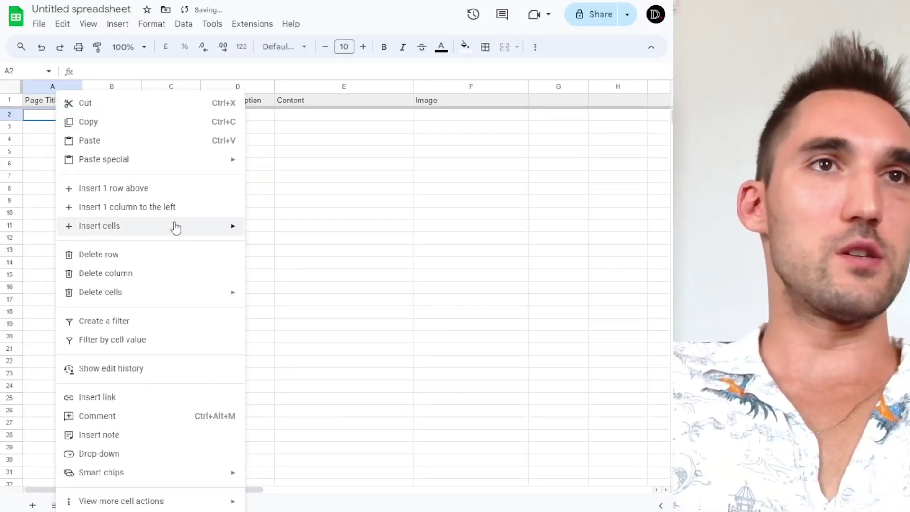
pyautogui.moveTo(134, 159)
pyautogui.click(270, 163)
pyautogui.click(237, 262)
pyautogui.moveTo(83, 87); pyautogui.dragTo(181, 93)
# Get hyphenated URL slugs from ChatGPT and paste them into B2 under URL Slug
pyautogui.moveTo(129, 111); pyautogui.dragTo(126, 305)
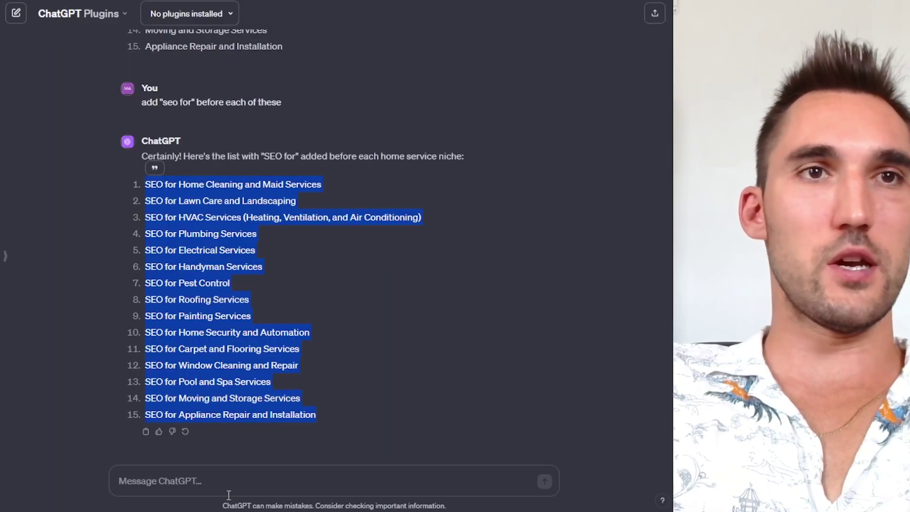
pyautogui.click(208, 484)
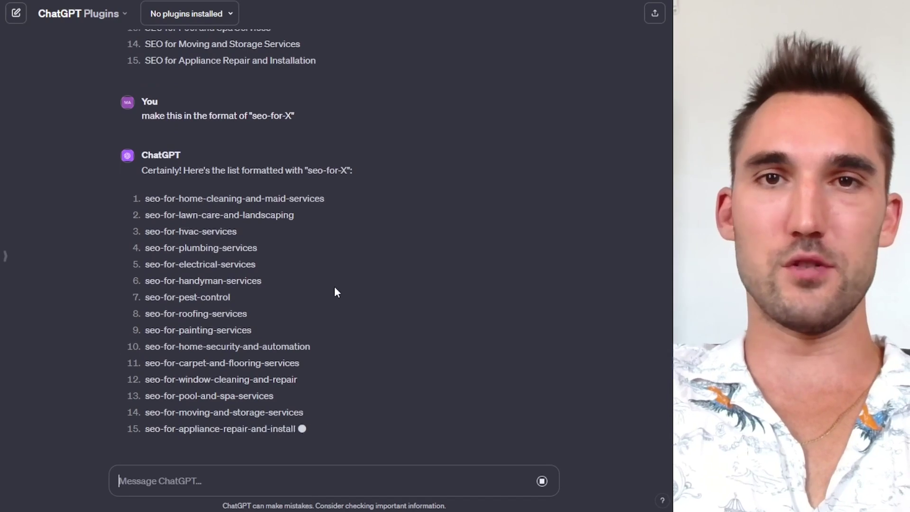
pyautogui.moveTo(143, 184); pyautogui.dragTo(378, 412)
pyautogui.hotkey('ctrl', 'c')
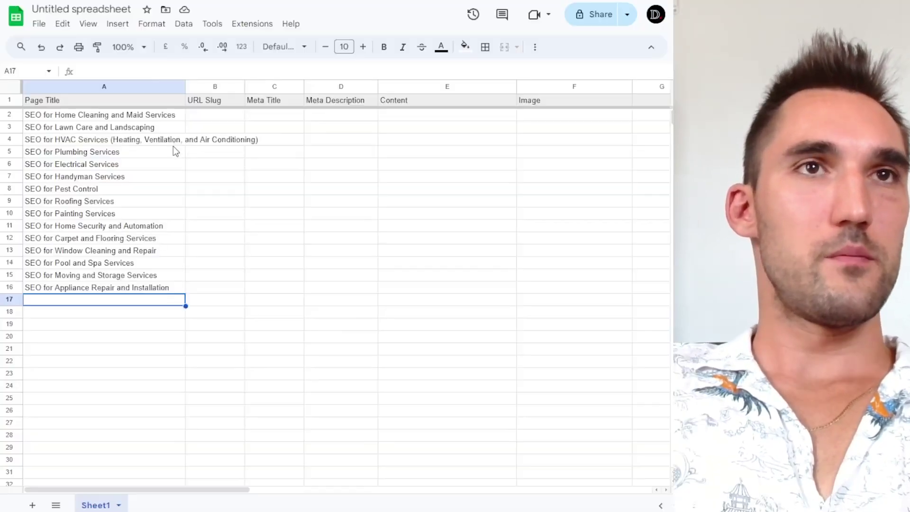
pyautogui.click(213, 116)
pyautogui.hotkey('ctrl', 'v')
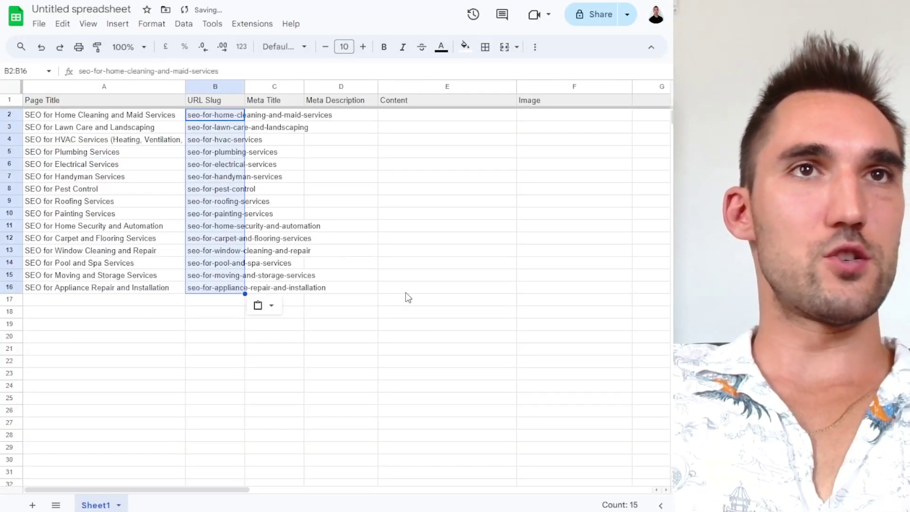
pyautogui.click(404, 291)
pyautogui.click(126, 284)
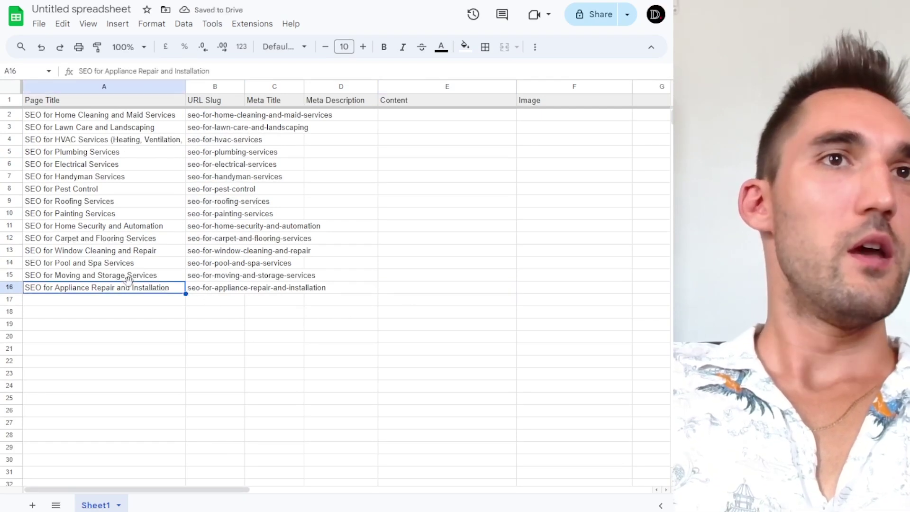
pyautogui.moveTo(245, 86); pyautogui.dragTo(357, 86)
# Copy page titles A2:A16 into C2 as meta titles and widen the Meta Title column
pyautogui.moveTo(129, 119); pyautogui.dragTo(152, 286)
pyautogui.hotkey('ctrl', 'c')
pyautogui.click(392, 117)
pyautogui.hotkey('ctrl', 'v')
pyautogui.moveTo(416, 86); pyautogui.dragTo(569, 86)
pyautogui.click(374, 411)
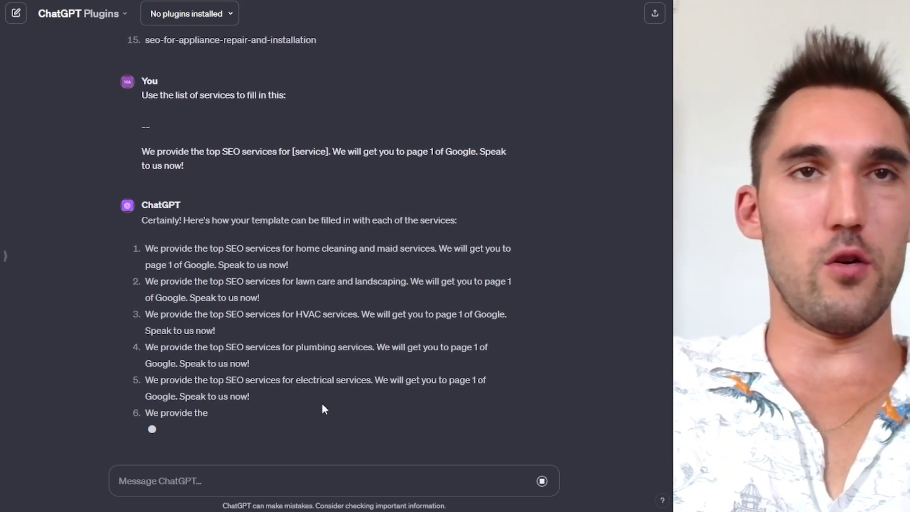
# Fill D2:D16 with ChatGPT's templated meta description sentences
pyautogui.moveTo(145, 290); pyautogui.dragTo(265, 413)
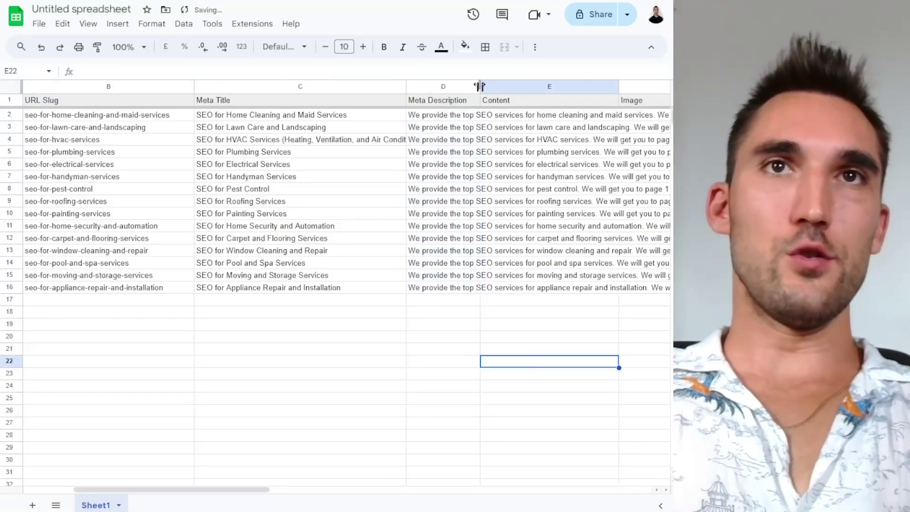
pyautogui.moveTo(481, 87); pyautogui.dragTo(593, 88)
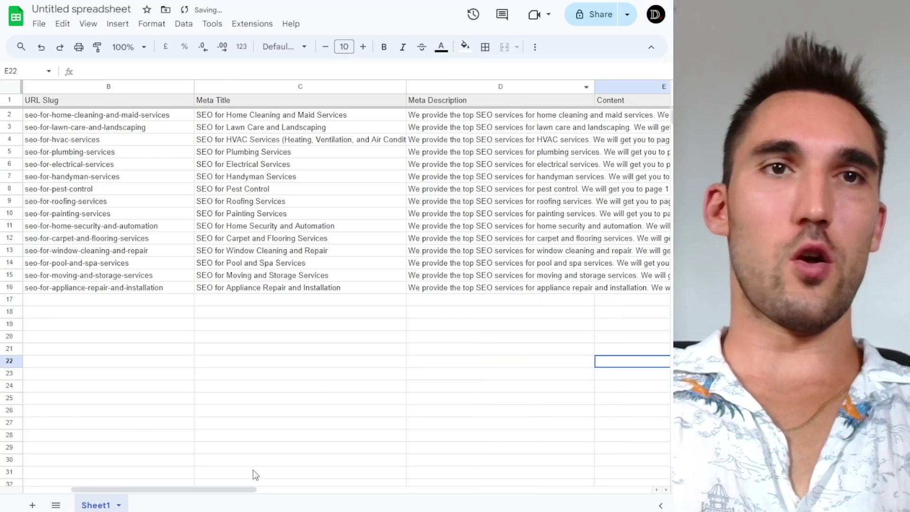
pyautogui.moveTo(261, 489); pyautogui.dragTo(412, 489)
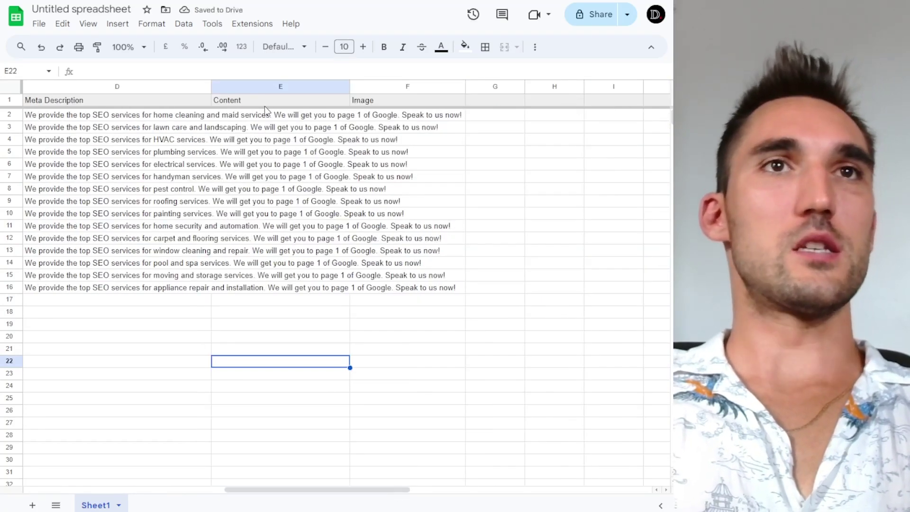
# Paste the generated per-niche SEO paragraphs into E2:E16 and widen the Content column
pyautogui.moveTo(265, 115); pyautogui.dragTo(302, 295)
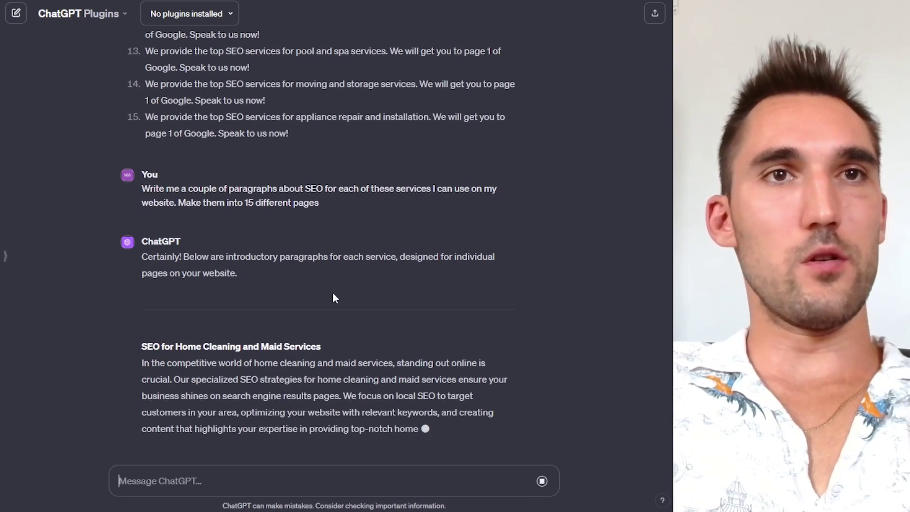
pyautogui.tripleClick(332, 396)
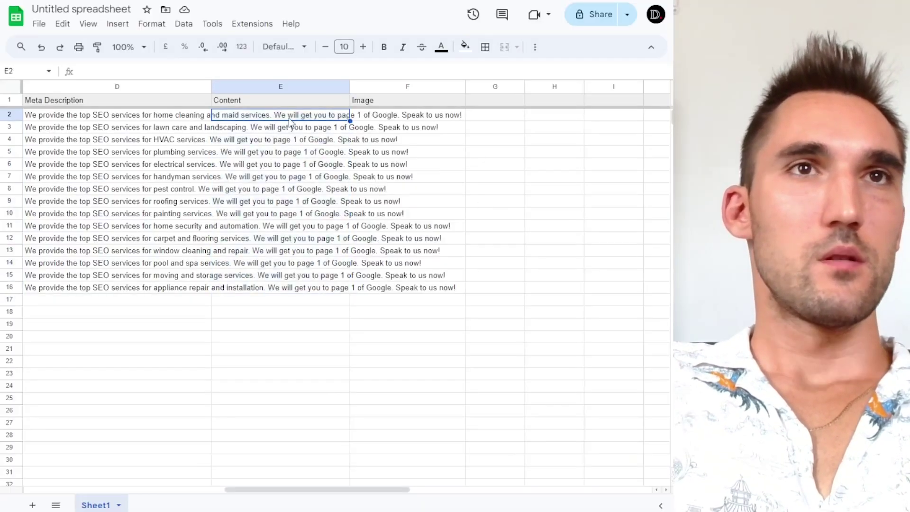
pyautogui.hotkey('ctrl', 'v')
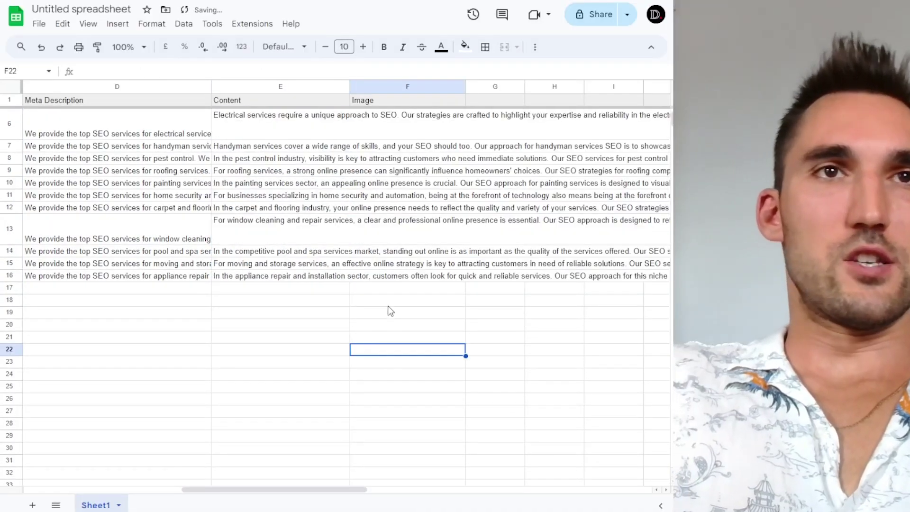
pyautogui.scroll(2, 390, 310)
pyautogui.moveTo(275, 116); pyautogui.dragTo(291, 348)
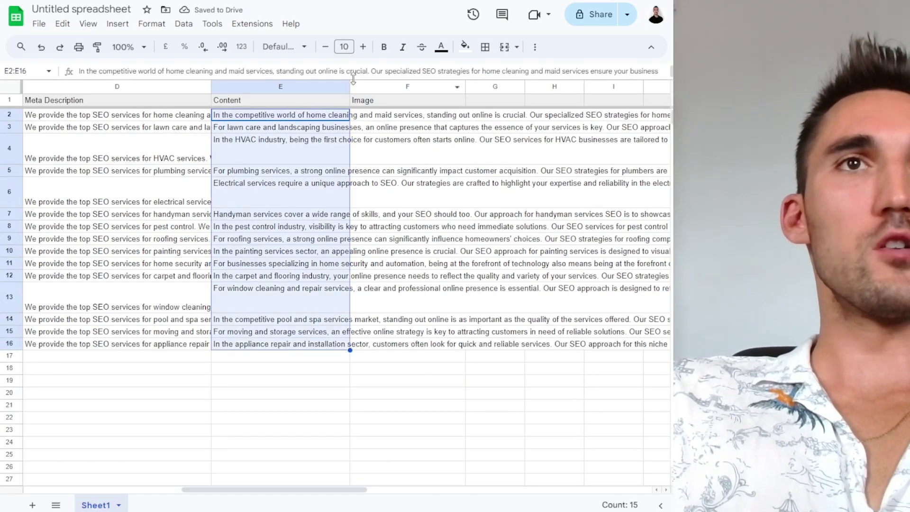
pyautogui.moveTo(349, 86); pyautogui.dragTo(488, 90)
pyautogui.click(426, 227)
pyautogui.click(529, 116)
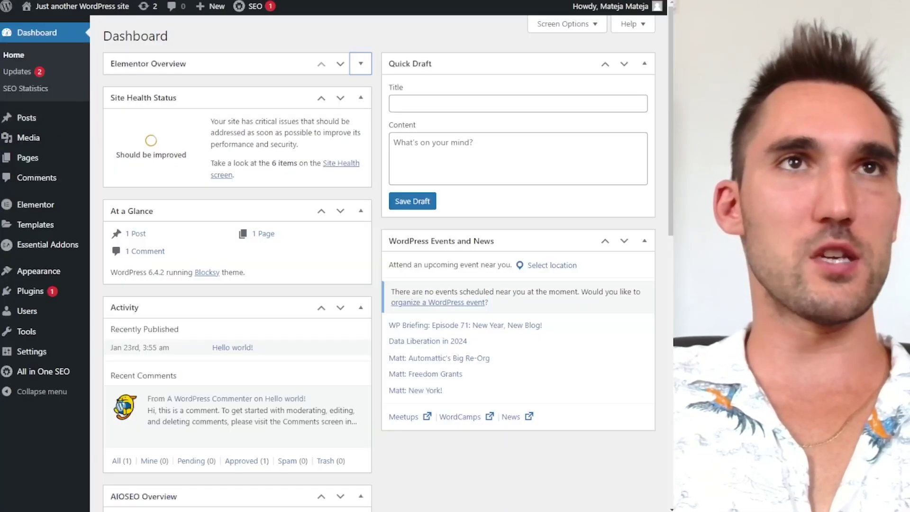
# Review every column of the finished sheet, select C15, and switch to the WordPress admin
pyautogui.moveTo(37, 145)
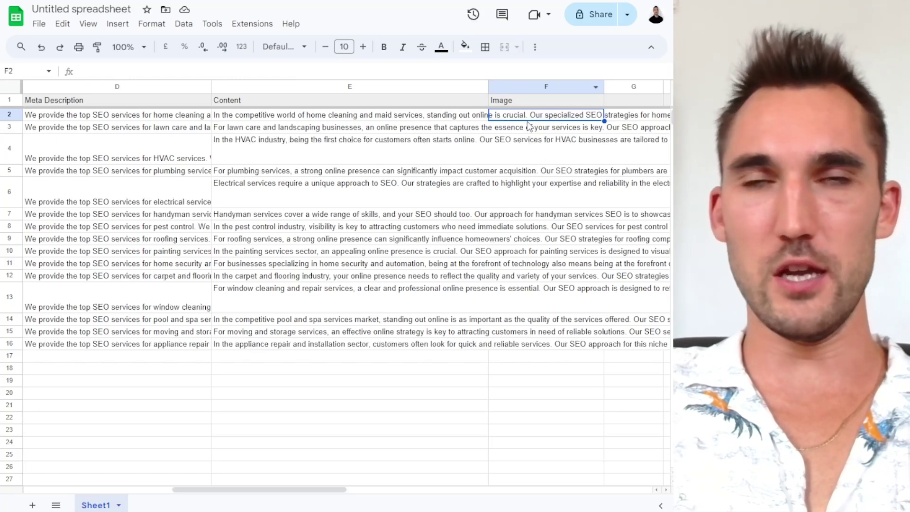
pyautogui.moveTo(303, 489); pyautogui.dragTo(27, 411)
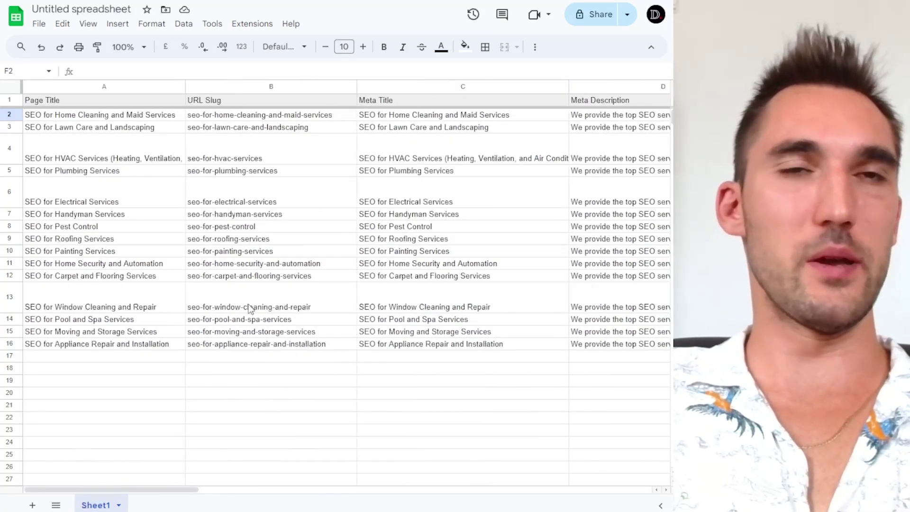
pyautogui.click(360, 331)
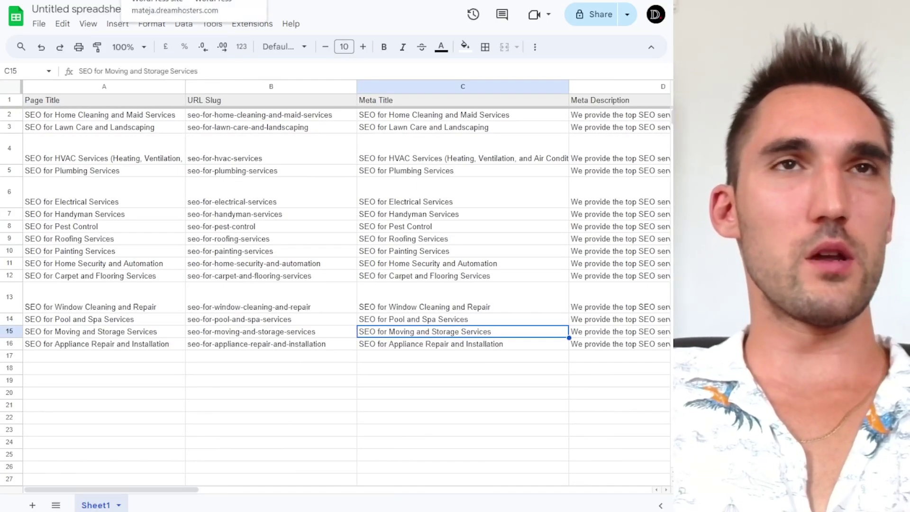
pyautogui.click(151, 2)
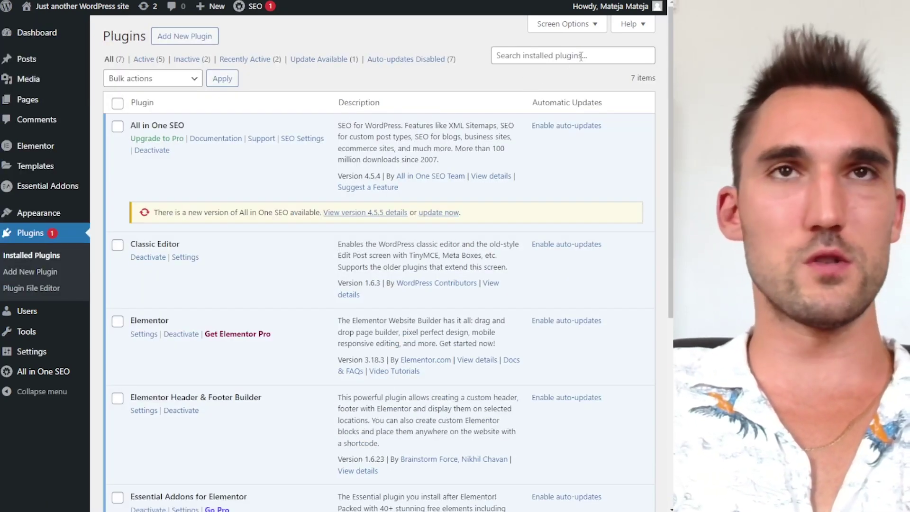
# Search for 'wp all import', then install and activate the WP All Import plugin
pyautogui.click(188, 36)
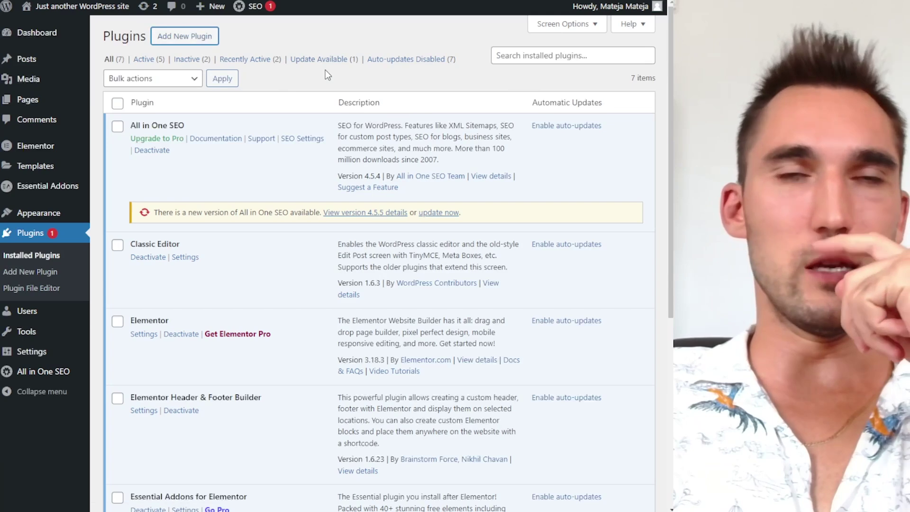
pyautogui.write('wp all import')
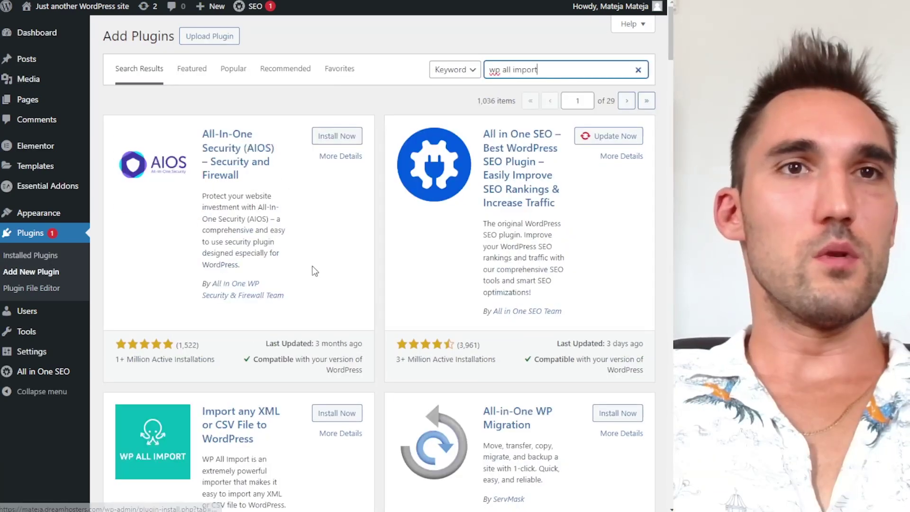
pyautogui.scroll(-5, 317, 266)
pyautogui.click(318, 179)
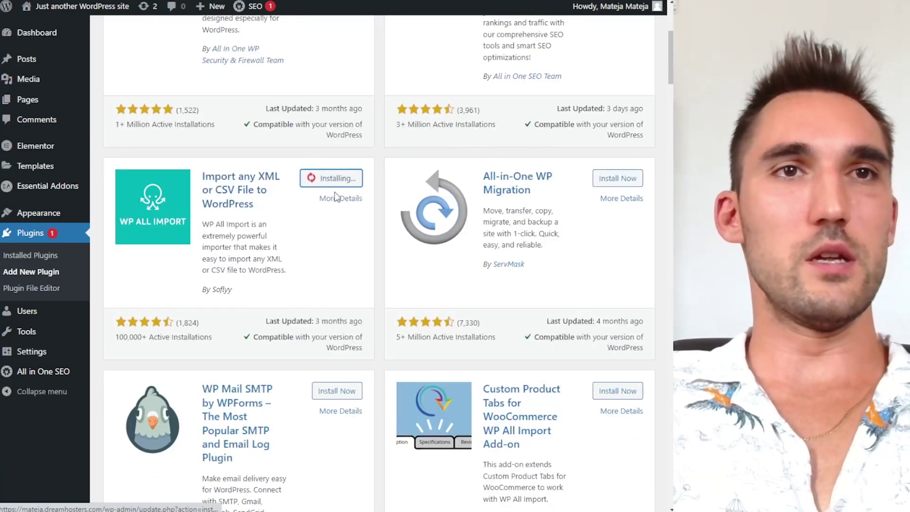
pyautogui.click(348, 182)
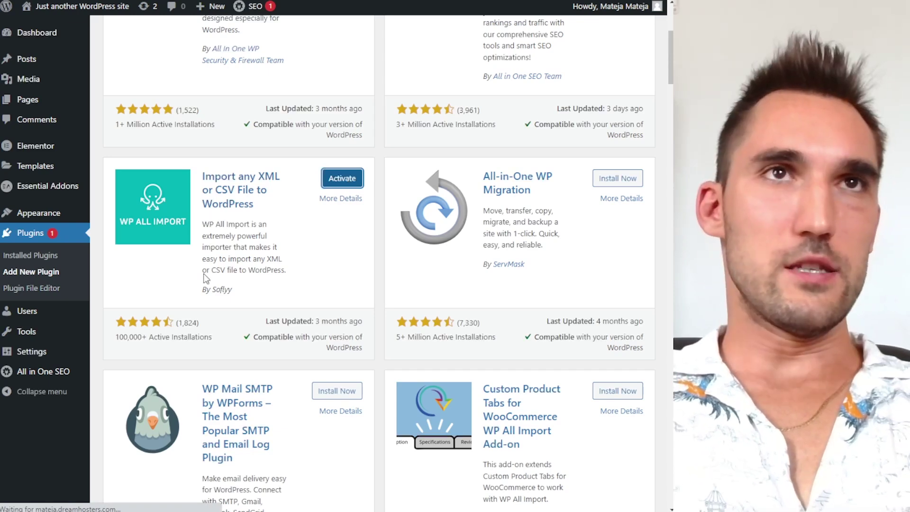
pyautogui.scroll(-10, 258, 214)
pyautogui.scroll(-2, 293, 247)
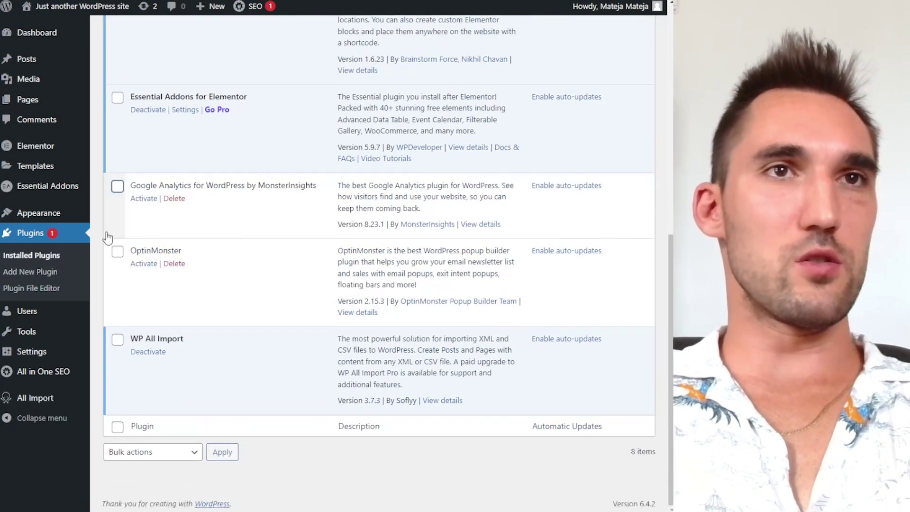
pyautogui.moveTo(31, 399)
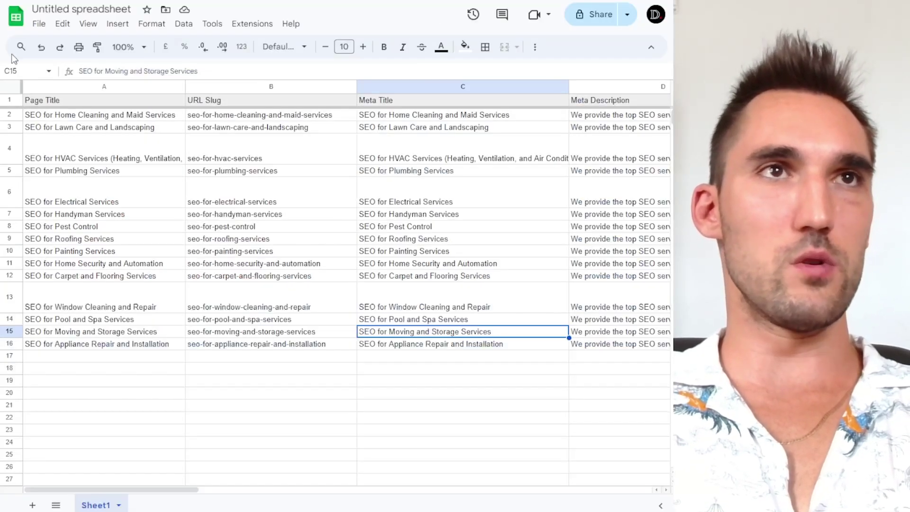
# Download the sheet as CSV and upload Programmatic-file.csv to a new All Import job
pyautogui.click(40, 26)
pyautogui.moveTo(126, 167)
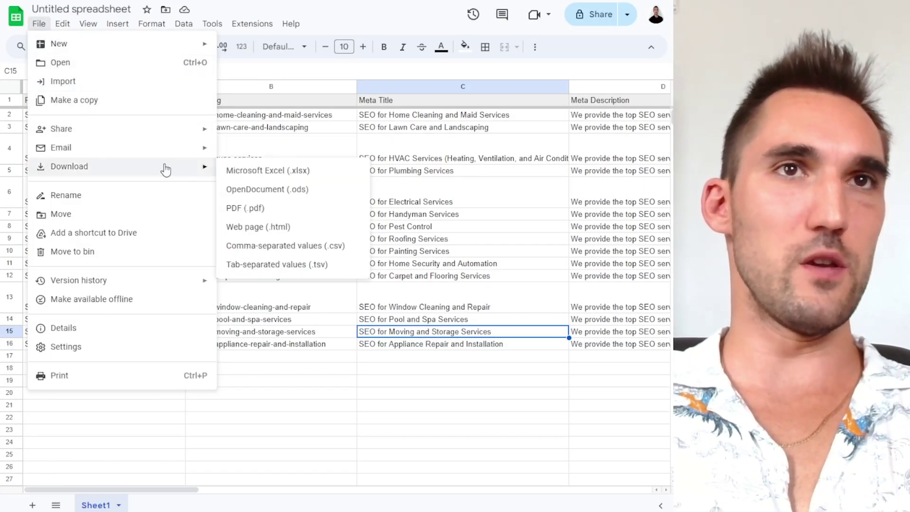
pyautogui.click(266, 243)
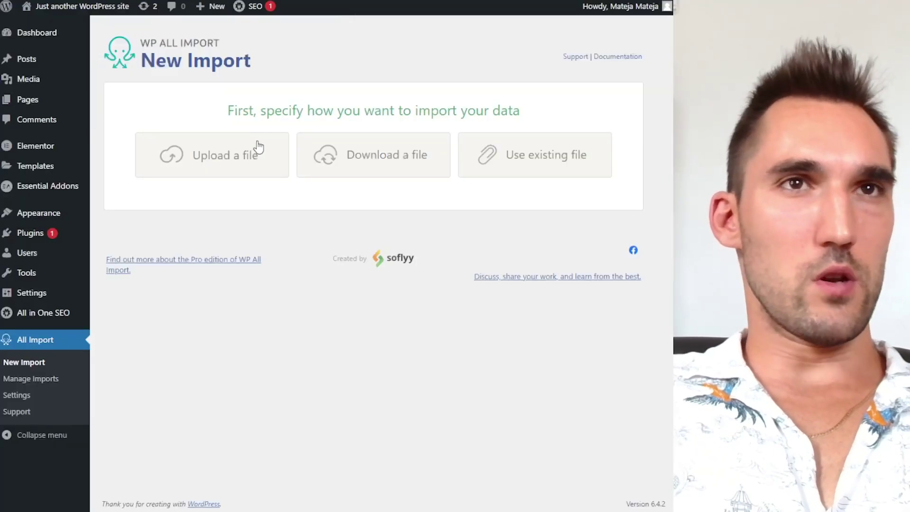
pyautogui.click(259, 148)
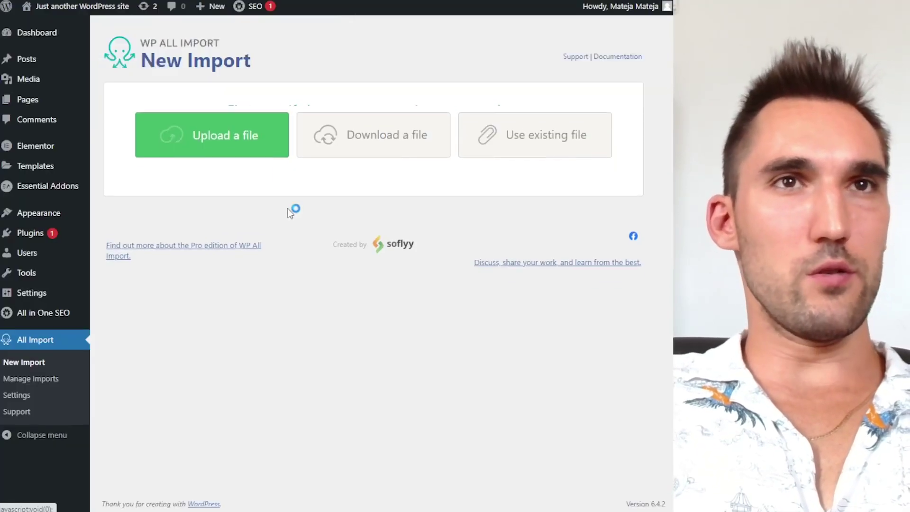
pyautogui.press('Escape')
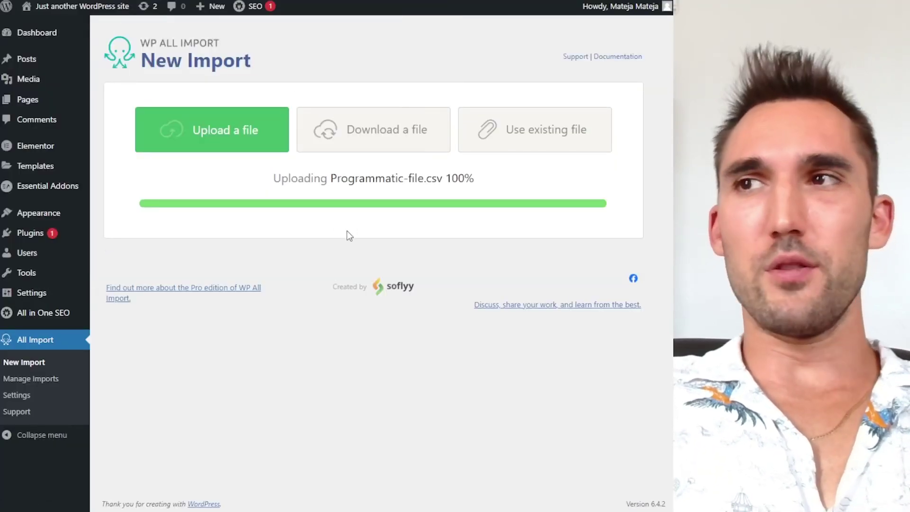
pyautogui.scroll(-1, 318, 232)
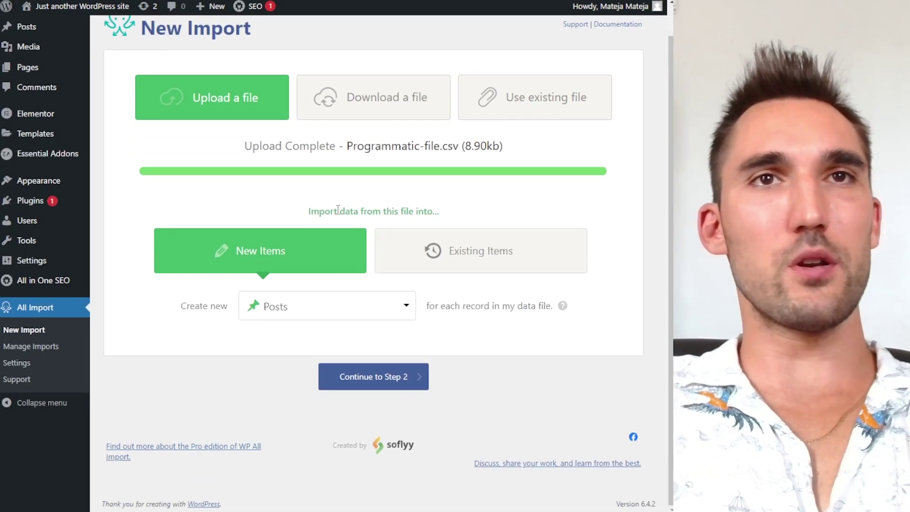
# Set the import to create new Pages and continue to preview the 15 rows
pyautogui.click(290, 308)
pyautogui.scroll(-1, 282, 329)
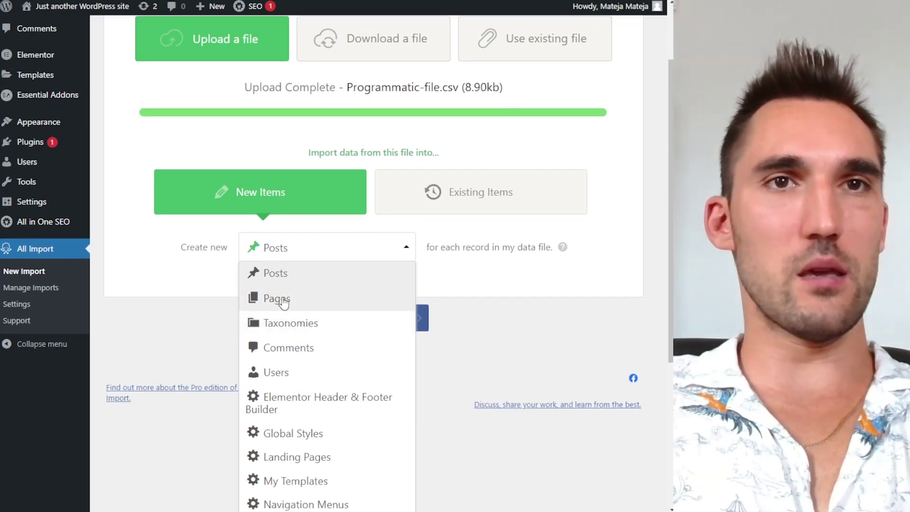
pyautogui.scroll(-2, 299, 292)
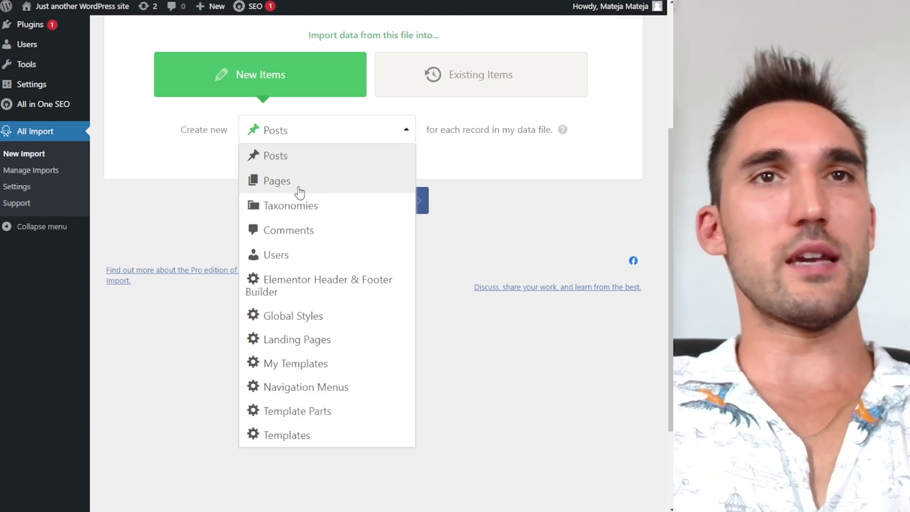
pyautogui.click(299, 191)
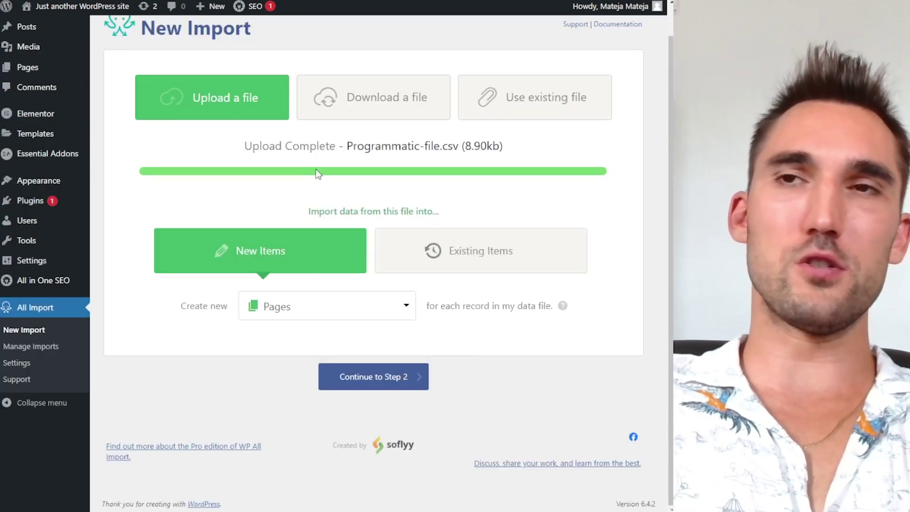
pyautogui.click(543, 261)
pyautogui.click(321, 276)
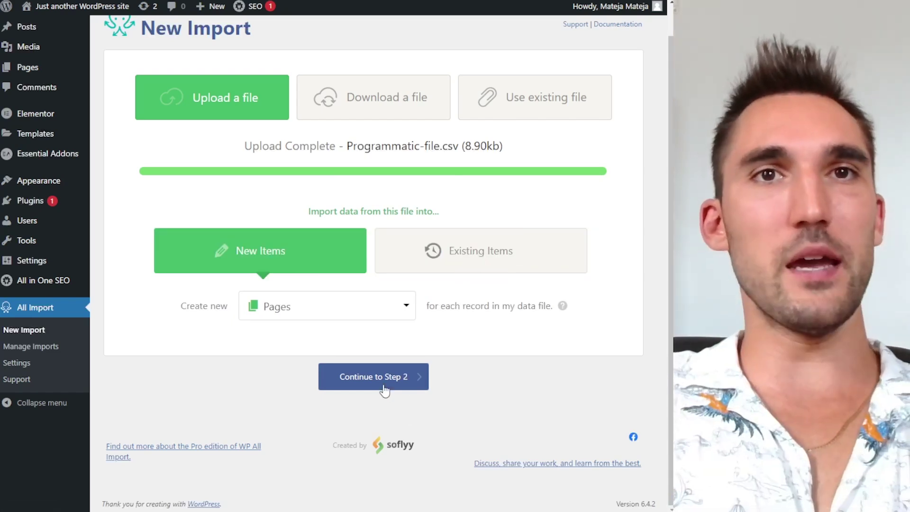
pyautogui.click(373, 376)
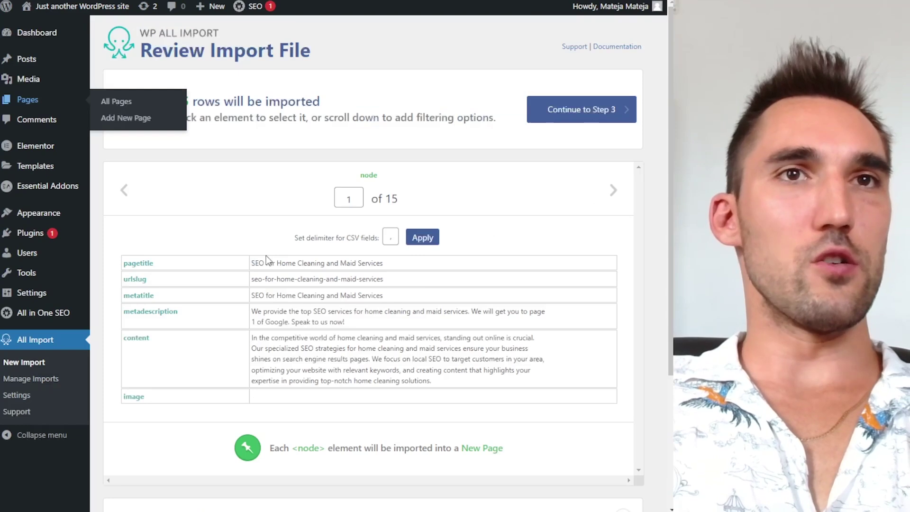
pyautogui.scroll(-2, 266, 255)
pyautogui.moveTo(123, 204); pyautogui.dragTo(544, 337)
pyautogui.click(264, 232)
pyautogui.moveTo(384, 220); pyautogui.dragTo(263, 222)
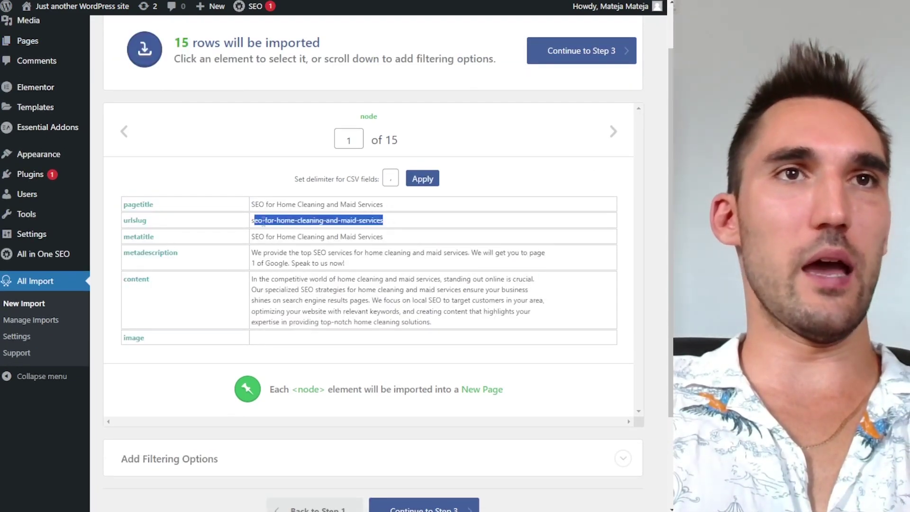
pyautogui.moveTo(402, 209); pyautogui.dragTo(124, 205)
pyautogui.click(384, 237)
pyautogui.moveTo(391, 232); pyautogui.dragTo(258, 221)
pyautogui.moveTo(371, 263); pyautogui.dragTo(256, 253)
pyautogui.click(410, 287)
pyautogui.doubleClick(429, 311)
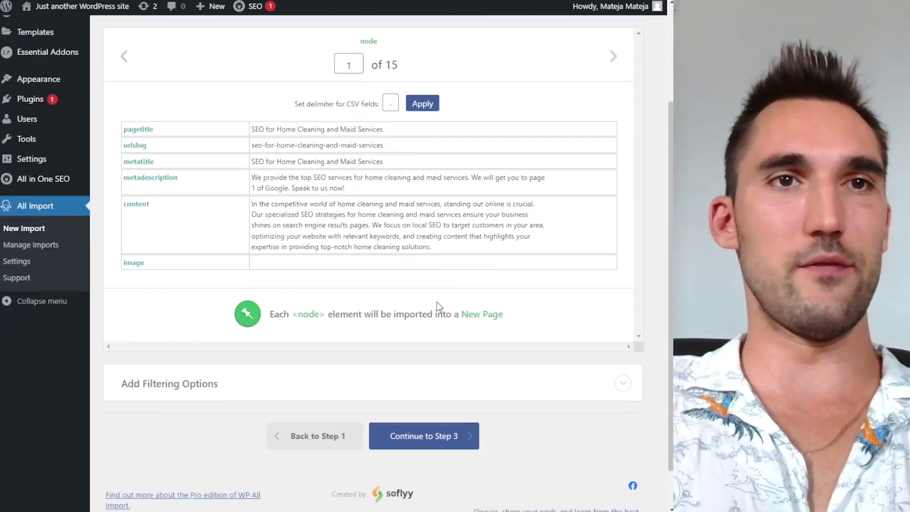
pyautogui.click(429, 311)
pyautogui.scroll(-2, 436, 301)
pyautogui.scroll(-1, 507, 339)
pyautogui.click(624, 336)
pyautogui.scroll(-3, 331, 312)
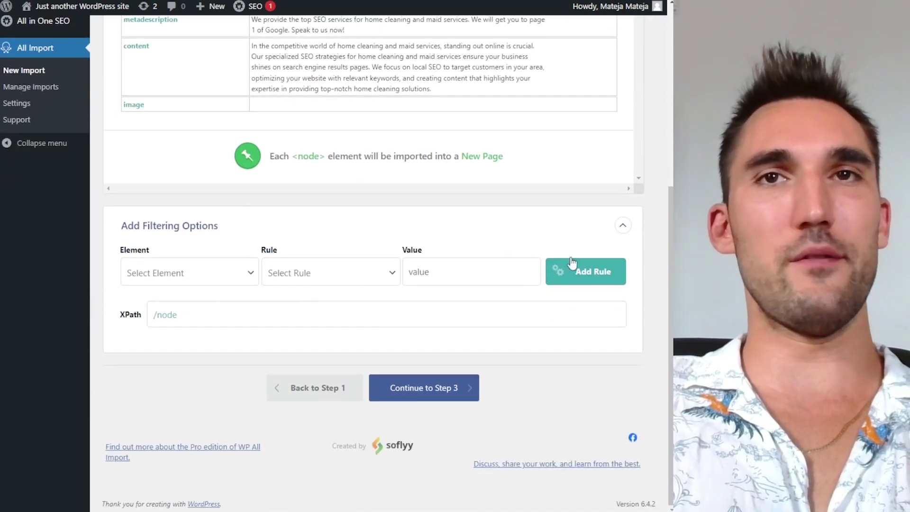
pyautogui.click(622, 225)
pyautogui.scroll(3, 537, 260)
pyautogui.scroll(-2, 493, 299)
pyautogui.scroll(-1, 493, 299)
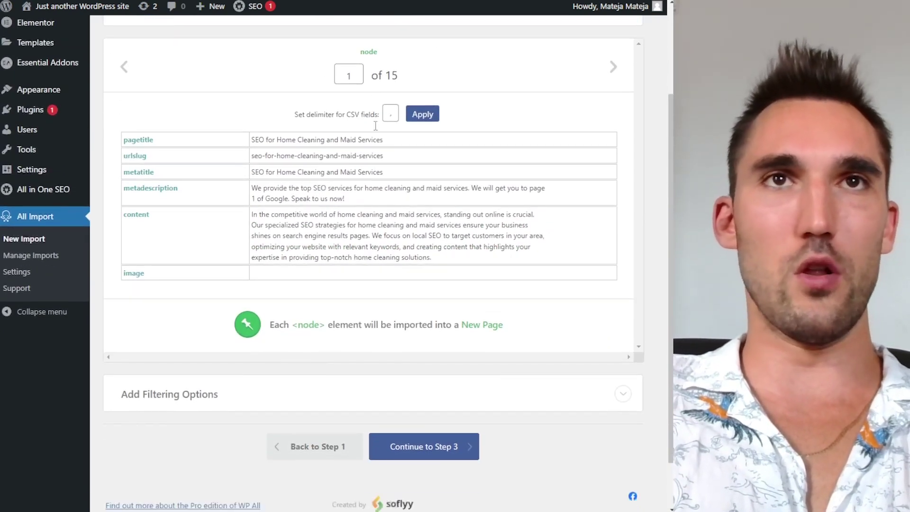
pyautogui.click(613, 74)
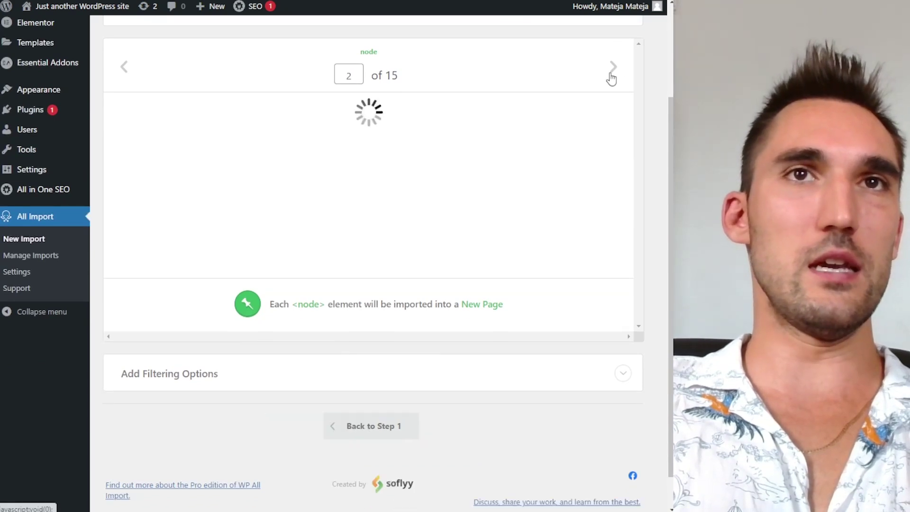
pyautogui.click(613, 75)
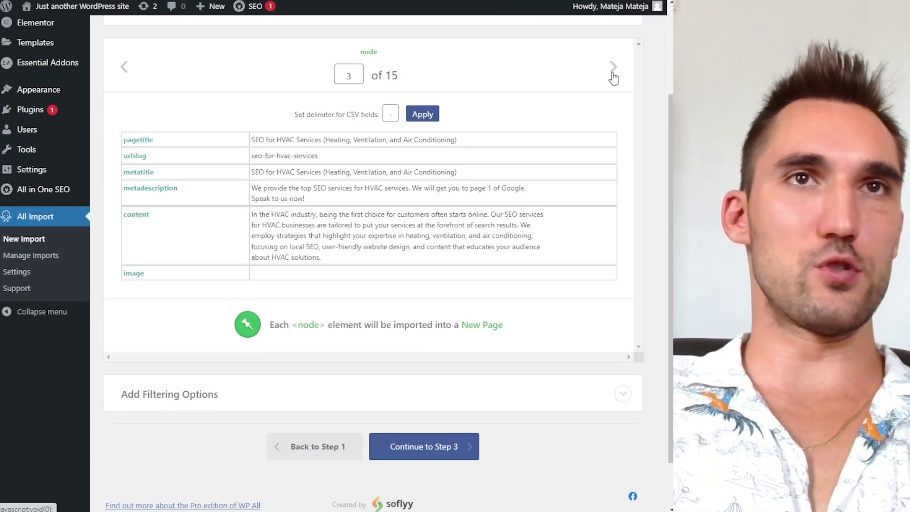
pyautogui.click(613, 76)
pyautogui.scroll(-2, 459, 379)
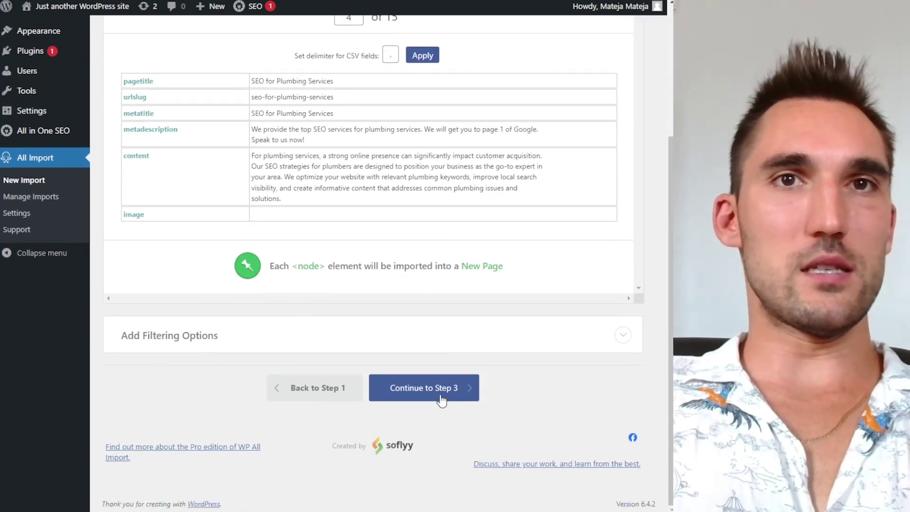
# Continue to field mapping and set each page title from the pagetitle column
pyautogui.click(424, 388)
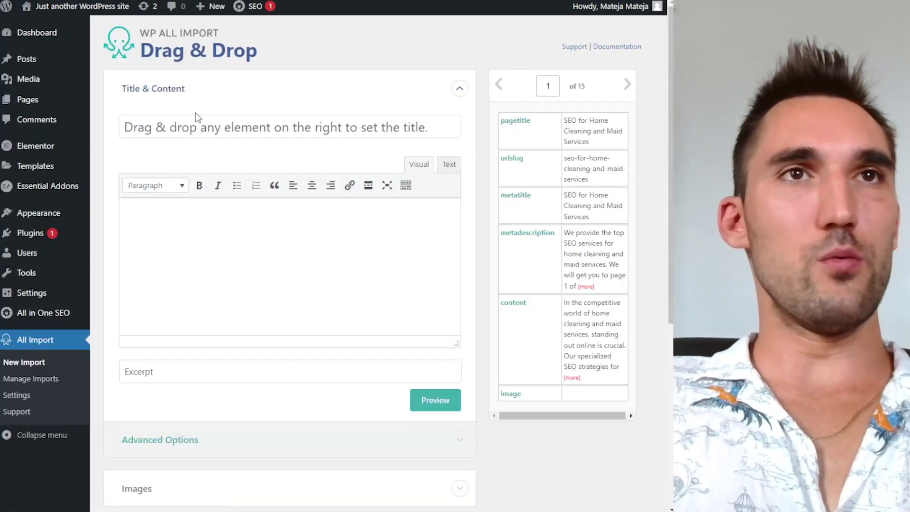
pyautogui.moveTo(514, 130); pyautogui.dragTo(224, 138)
pyautogui.moveTo(512, 304); pyautogui.dragTo(227, 244)
pyautogui.scroll(-5, 222, 277)
pyautogui.click(222, 256)
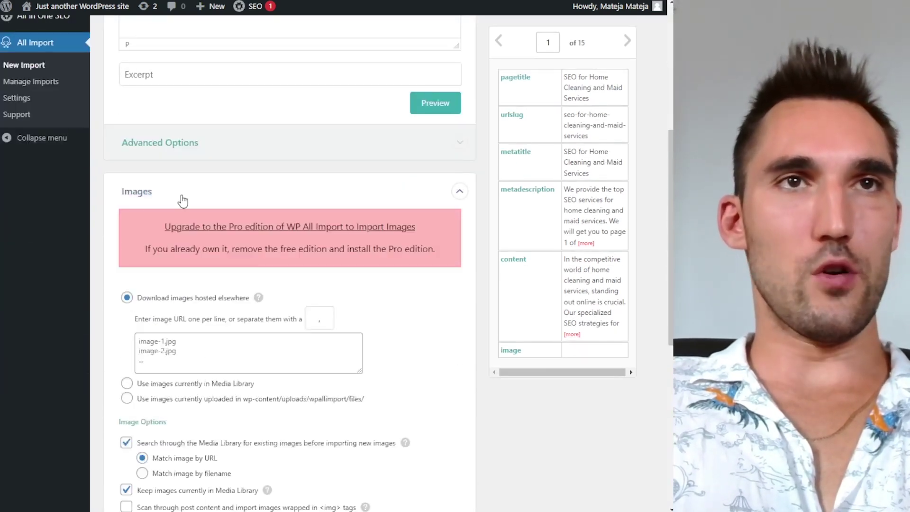
pyautogui.scroll(-1, 267, 358)
pyautogui.scroll(-3, 267, 358)
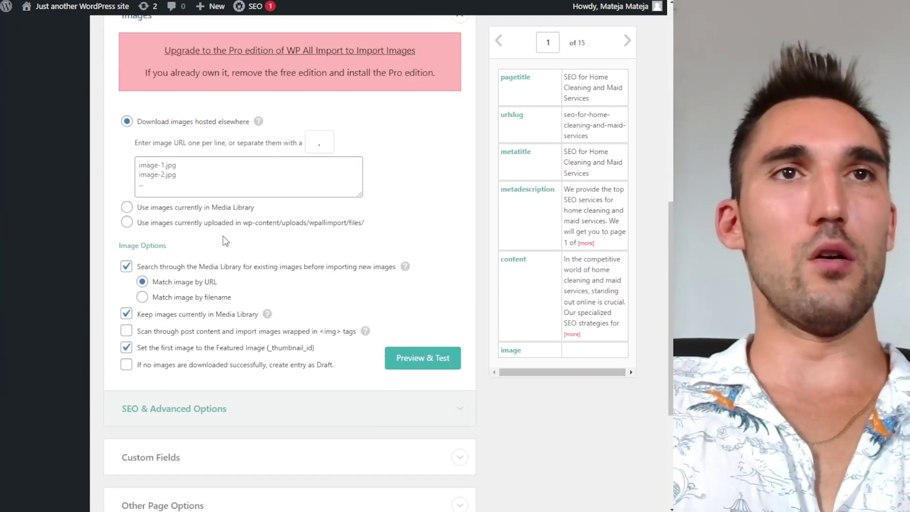
pyautogui.scroll(3, 332, 237)
pyautogui.click(459, 134)
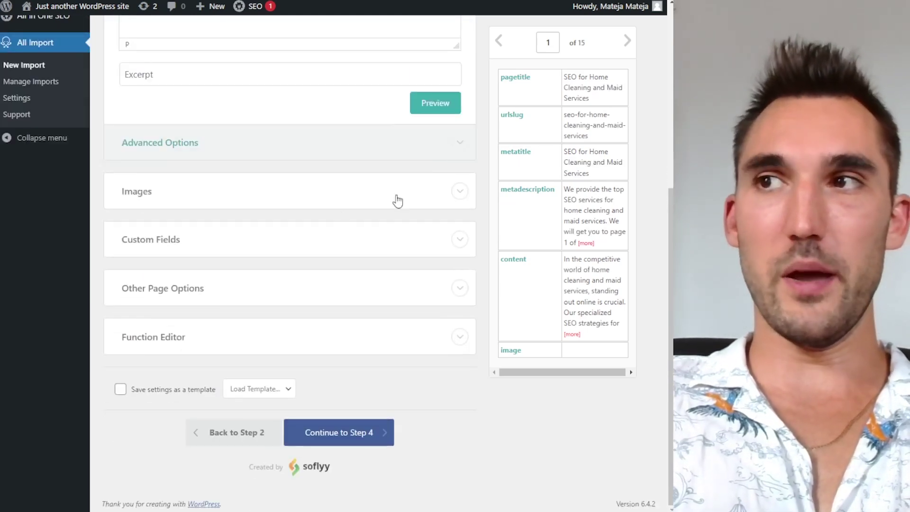
# Expand Other Page Options and map Post Slug to {urlslug[1]}
pyautogui.click(310, 303)
pyautogui.scroll(-5, 300, 356)
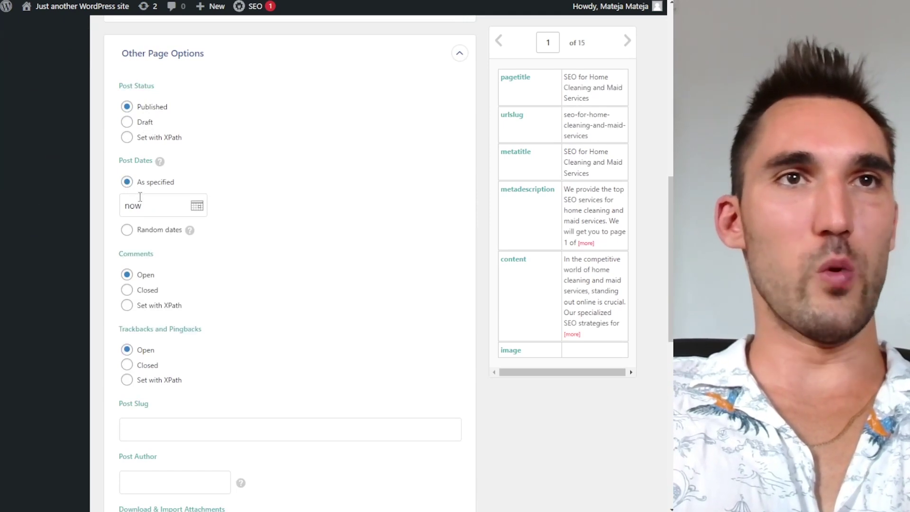
pyautogui.scroll(-4, 260, 261)
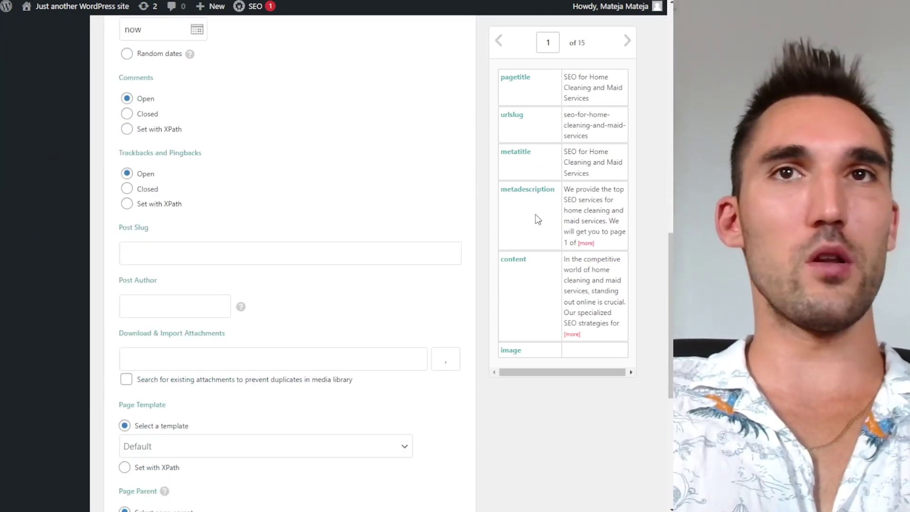
pyautogui.moveTo(516, 122); pyautogui.dragTo(219, 254)
pyautogui.tripleClick(406, 318)
pyautogui.scroll(-5, 406, 320)
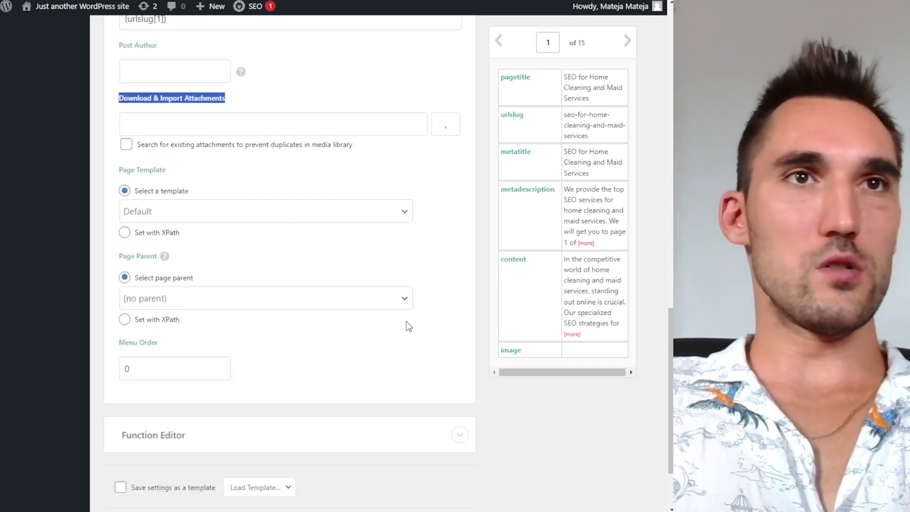
pyautogui.scroll(-1, 365, 353)
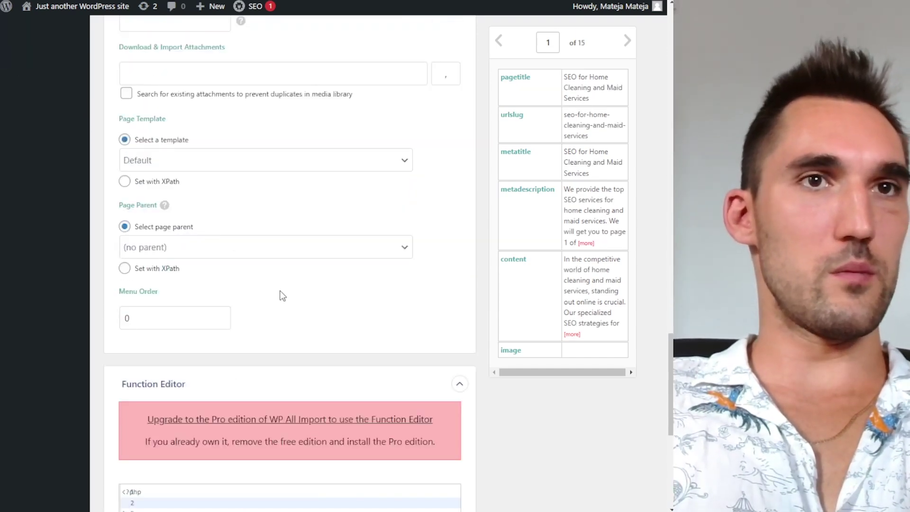
pyautogui.scroll(15, 281, 292)
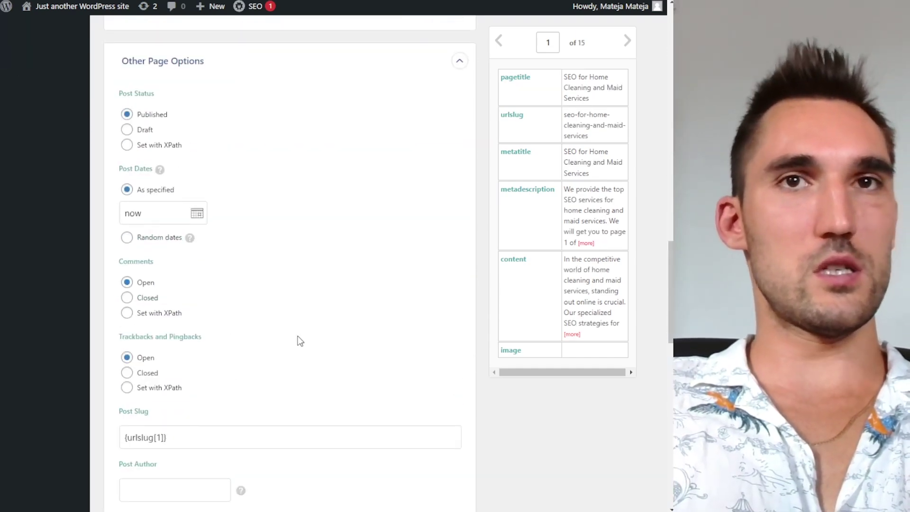
# Expand the image SEO & Advanced Options panel under Images
pyautogui.click(162, 160)
pyautogui.scroll(-20, 266, 214)
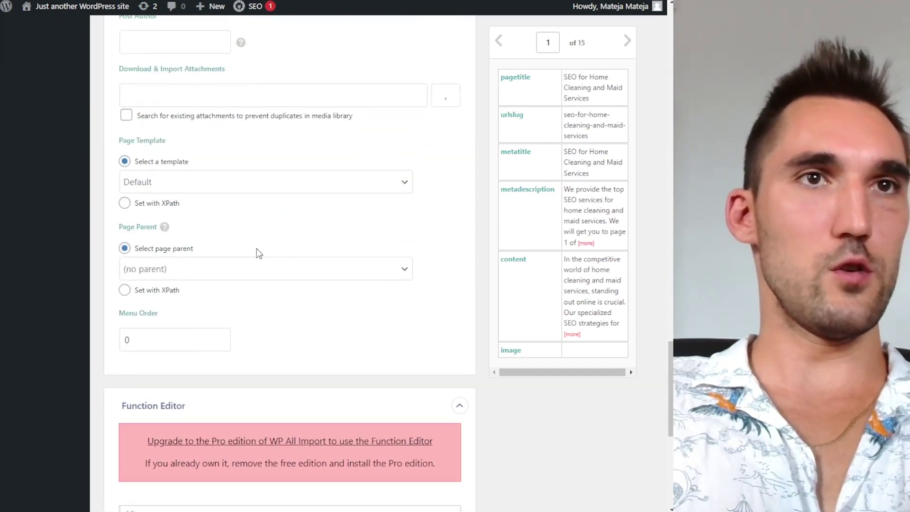
pyautogui.scroll(12, 256, 251)
pyautogui.scroll(-10, 210, 253)
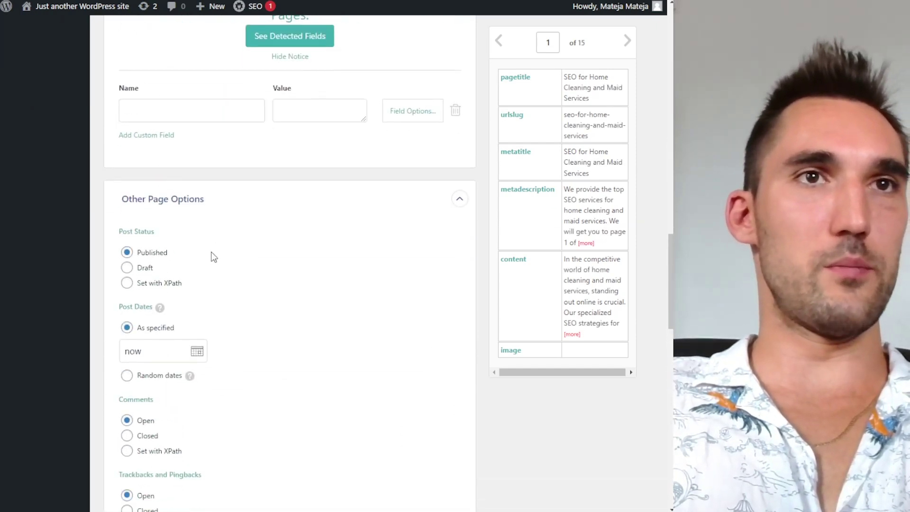
pyautogui.scroll(6, 206, 211)
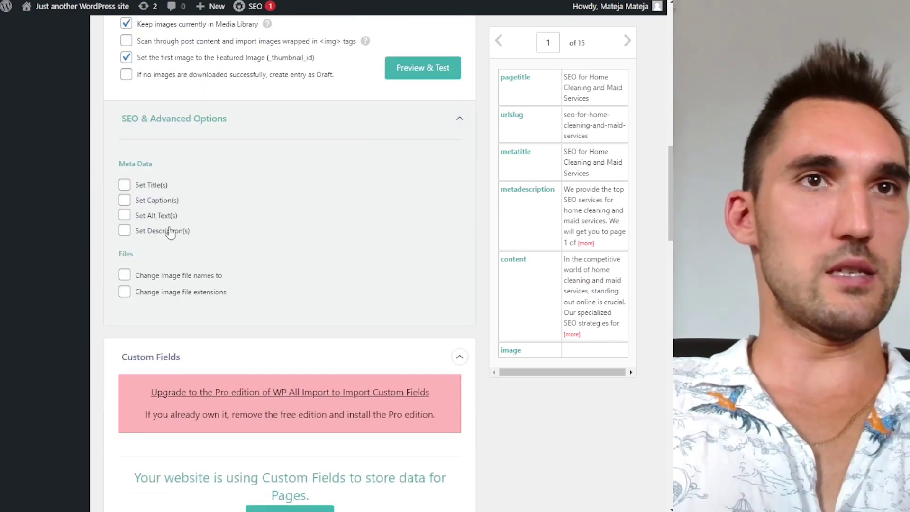
# Set image descriptions from {metadescription[1]} and image titles from {metatitle[1]}
pyautogui.click(163, 231)
pyautogui.click(248, 317)
pyautogui.moveTo(526, 189); pyautogui.dragTo(189, 315)
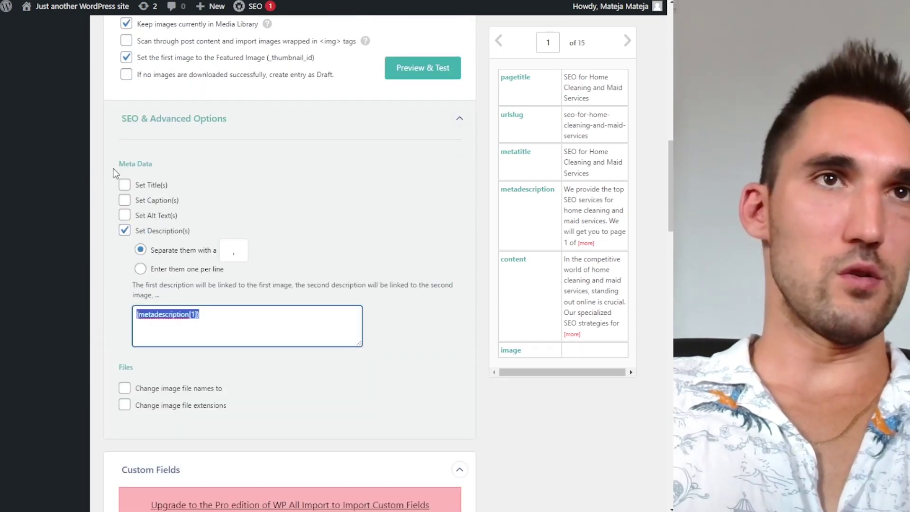
pyautogui.click(124, 185)
pyautogui.moveTo(525, 91); pyautogui.dragTo(190, 251)
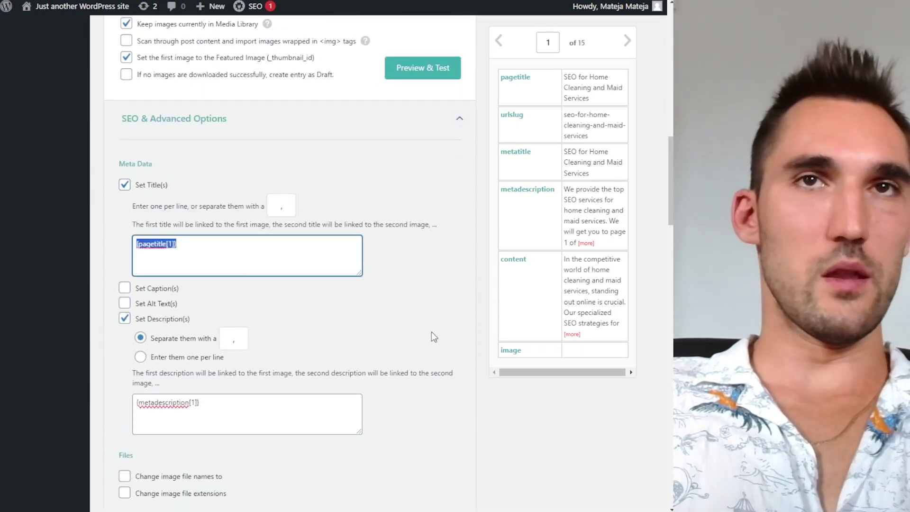
pyautogui.tripleClick(238, 242)
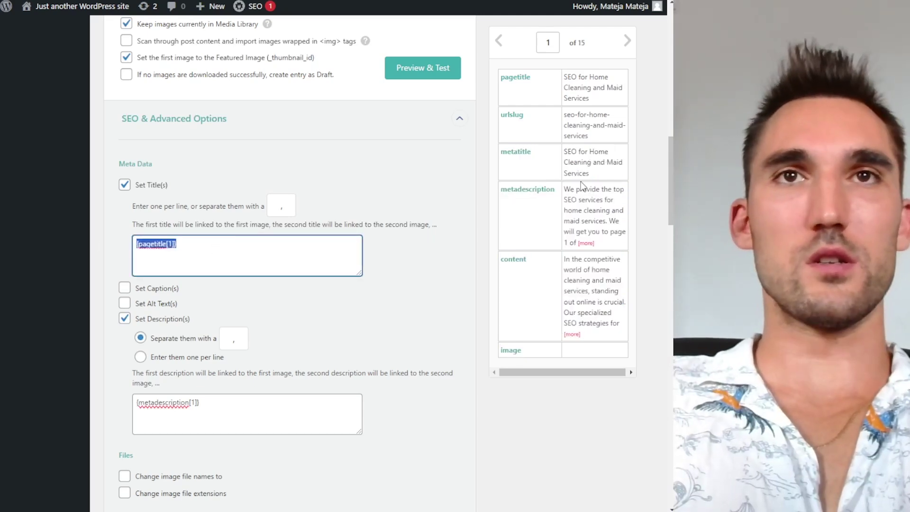
pyautogui.moveTo(517, 152); pyautogui.dragTo(213, 246)
pyautogui.scroll(-3, 406, 367)
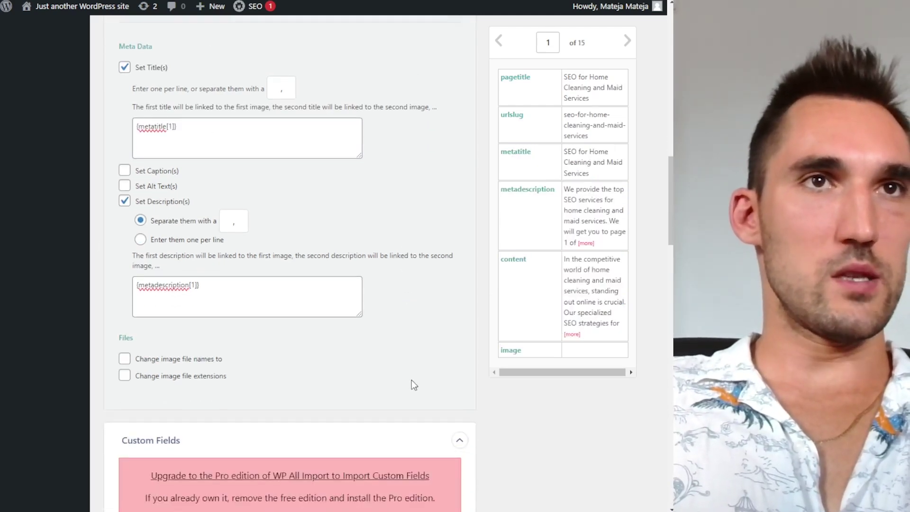
pyautogui.scroll(15, 332, 369)
# Preview the records, then continue to Import Settings and auto-detect the unique identifier
pyautogui.click(430, 404)
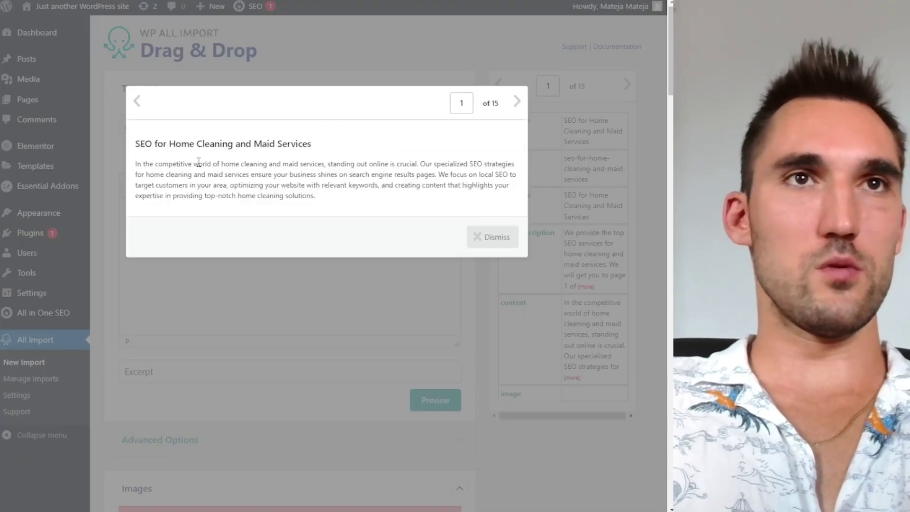
pyautogui.click(517, 101)
pyautogui.click(516, 101)
pyautogui.click(517, 101)
pyautogui.click(493, 236)
pyautogui.scroll(-10, 525, 356)
pyautogui.scroll(-20, 526, 379)
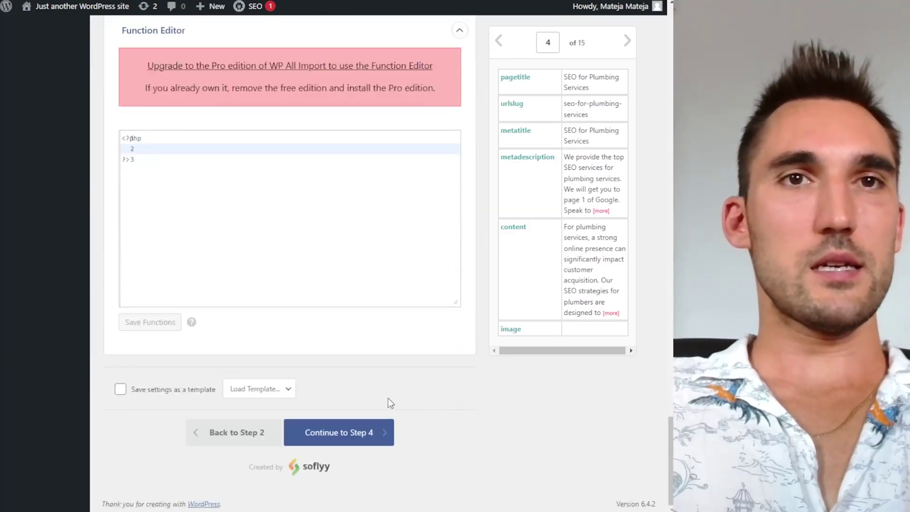
pyautogui.click(342, 433)
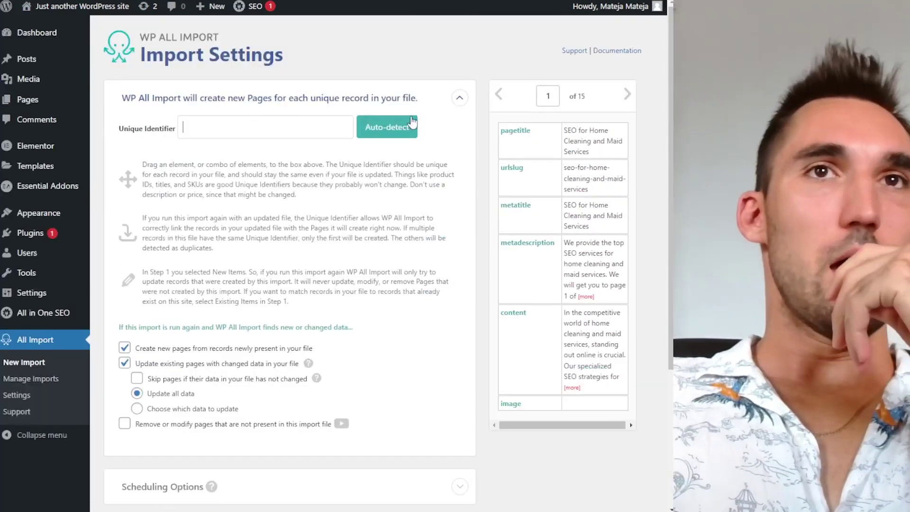
pyautogui.click(387, 127)
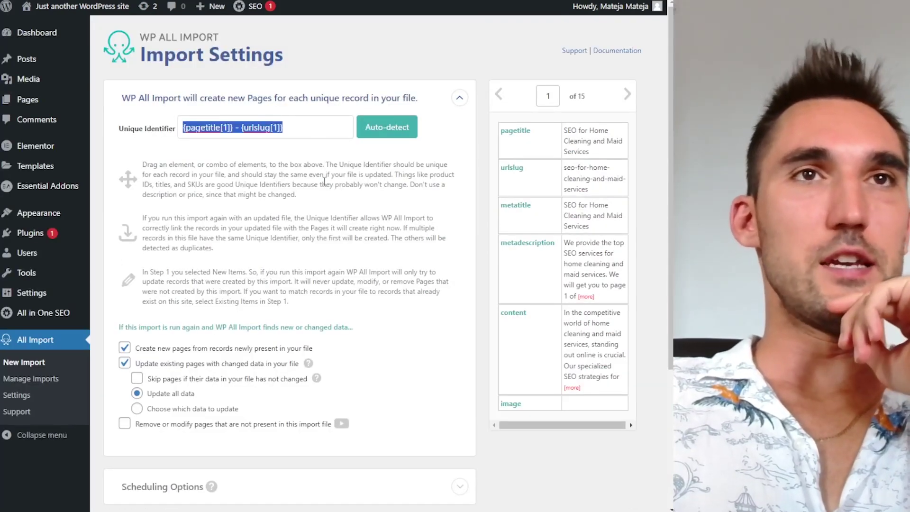
# Scroll through Import Settings toward the Confirm & Run summary of 15 rows
pyautogui.scroll(-4, 378, 221)
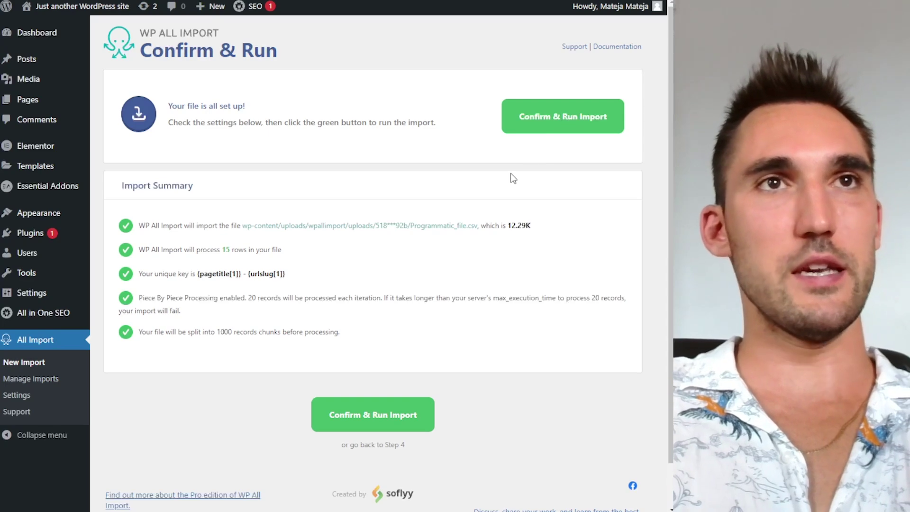
# Run the import of all 15 records through to 100% completion
pyautogui.click(563, 116)
pyautogui.tripleClick(506, 199)
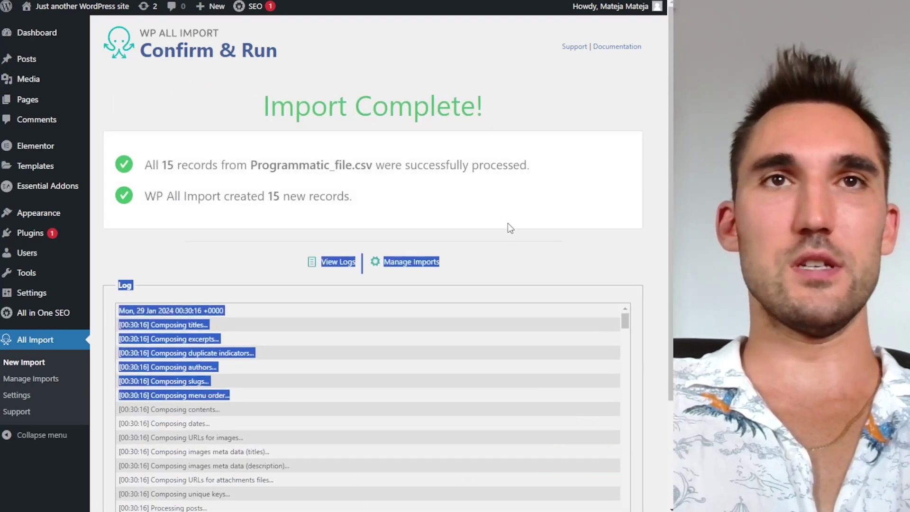
pyautogui.click(517, 252)
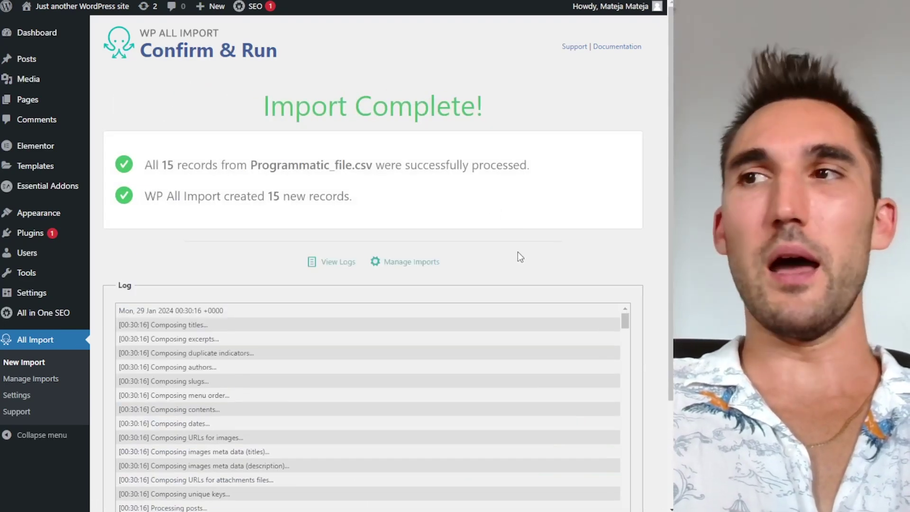
pyautogui.scroll(-3, 311, 201)
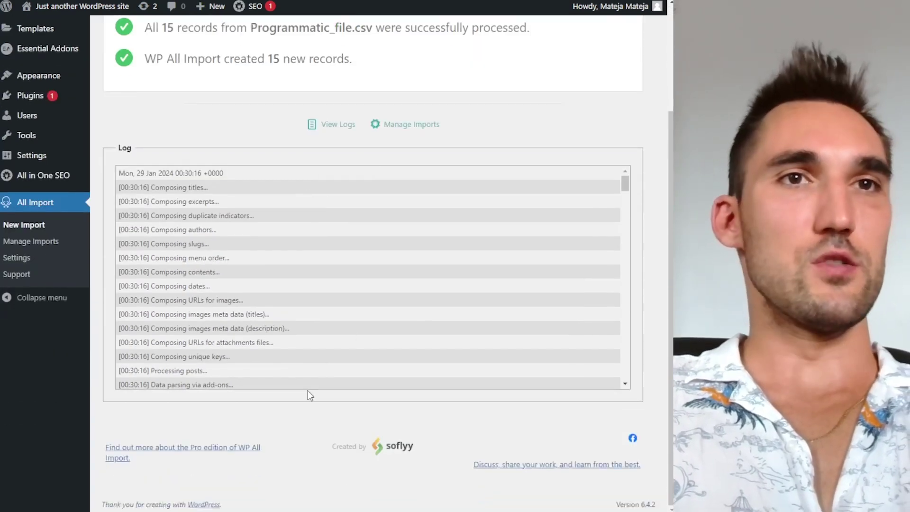
pyautogui.scroll(3, 257, 334)
# View the SEO for Appliance Repair and Installation page on the live site
pyautogui.click(28, 99)
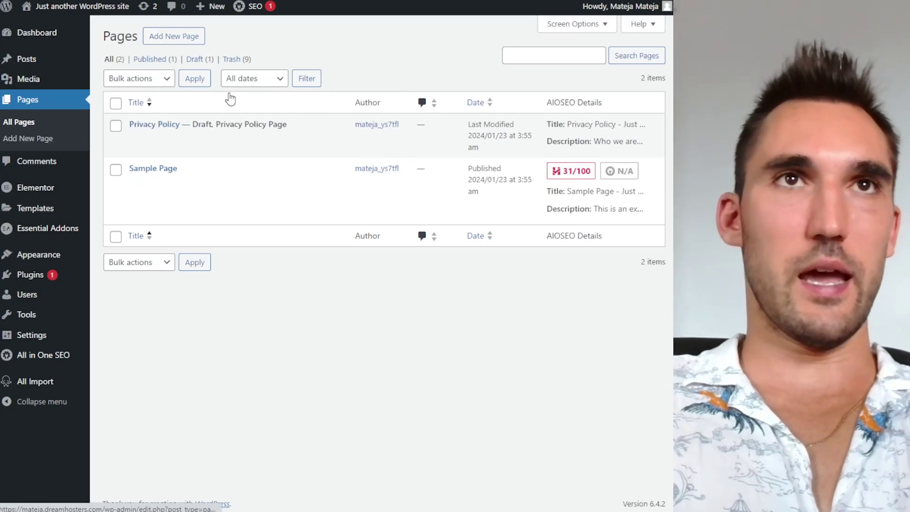
pyautogui.scroll(-3, 377, 262)
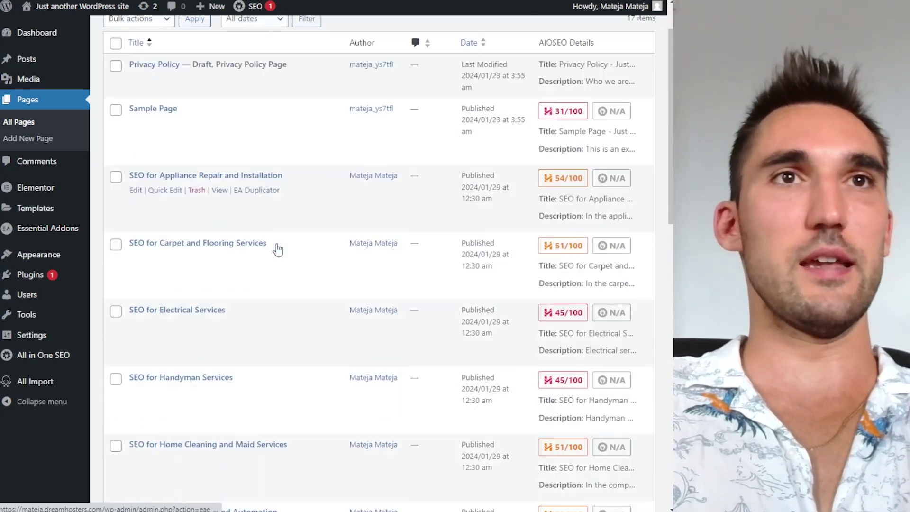
pyautogui.click(220, 133)
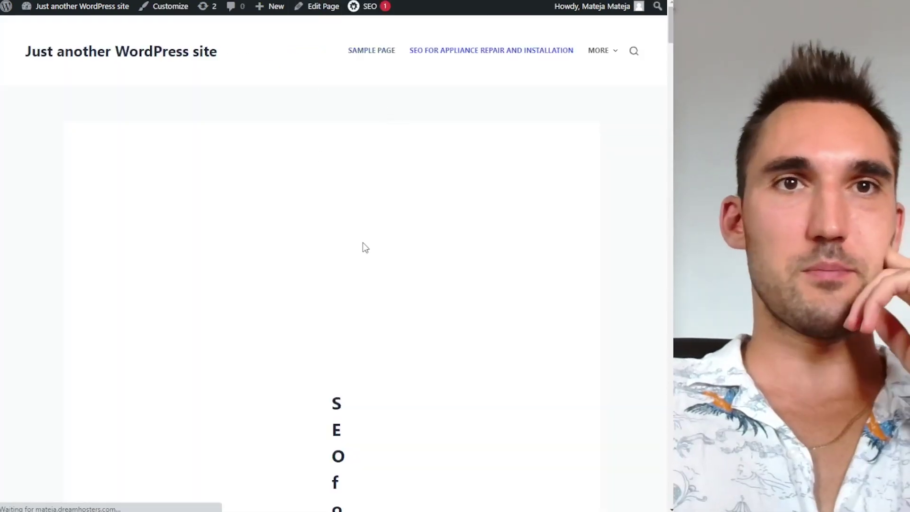
# Reset the browser zoom to 100% on the live Appliance Repair page
pyautogui.scroll(-20, 351, 217)
pyautogui.hotkey('ctrl', '+')
pyautogui.hotkey('ctrl', '+')
pyautogui.hotkey('ctrl', '+')
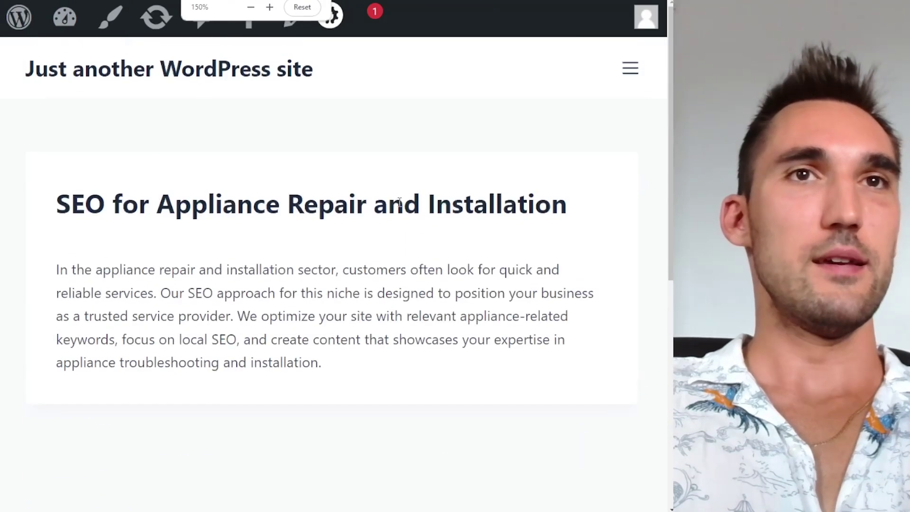
pyautogui.hotkey('ctrl', '-')
pyautogui.scroll(-1, 397, 206)
pyautogui.hotkey('ctrl', '0')
# Highlight the imported heading and body paragraph to review the page's title and opening line
pyautogui.moveTo(81, 158); pyautogui.dragTo(533, 171)
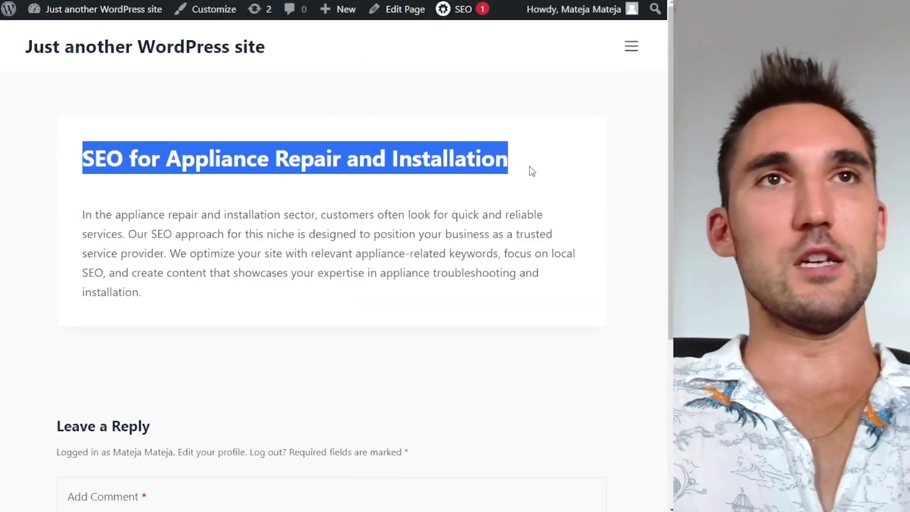
pyautogui.moveTo(103, 302); pyautogui.dragTo(69, 211)
pyautogui.click(334, 216)
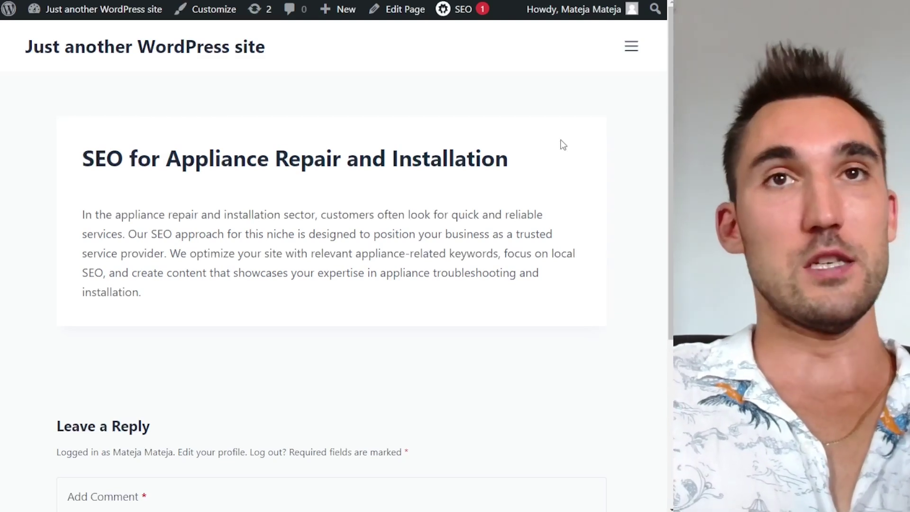
pyautogui.moveTo(543, 214); pyautogui.dragTo(111, 167)
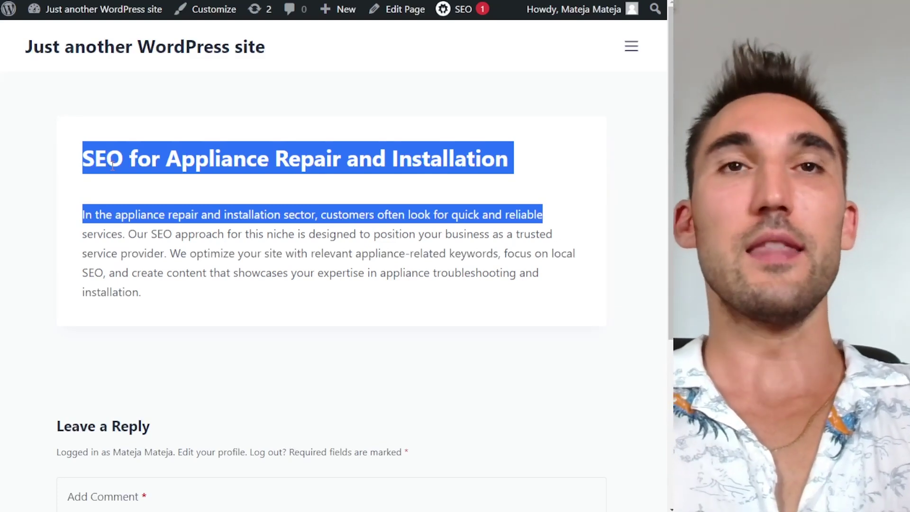
pyautogui.click(366, 207)
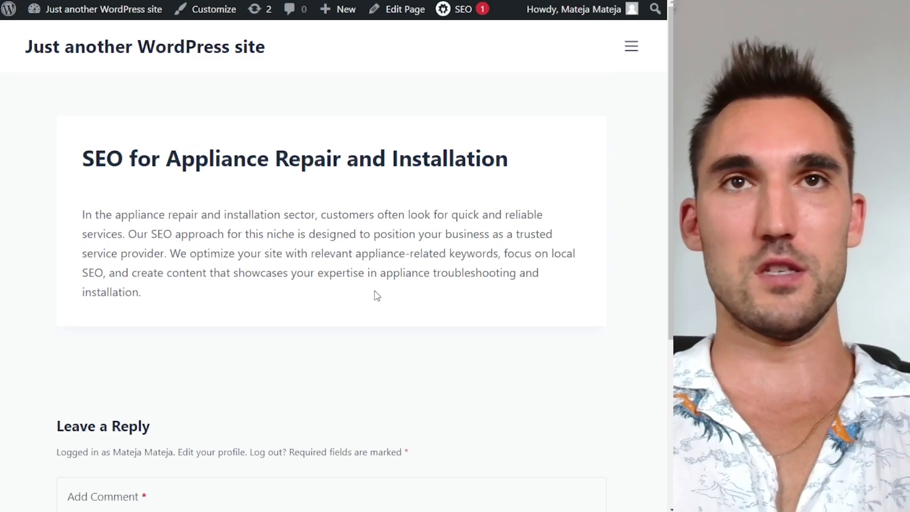
# Re-check the heading and full appliance SEO paragraph, then return to the admin Pages list
pyautogui.moveTo(86, 164); pyautogui.dragTo(518, 171)
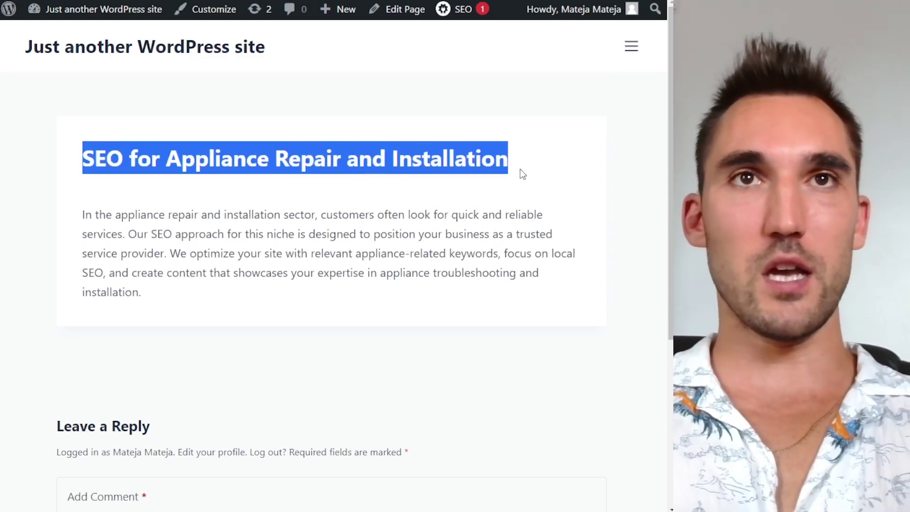
pyautogui.click(515, 183)
pyautogui.moveTo(142, 292); pyautogui.dragTo(67, 216)
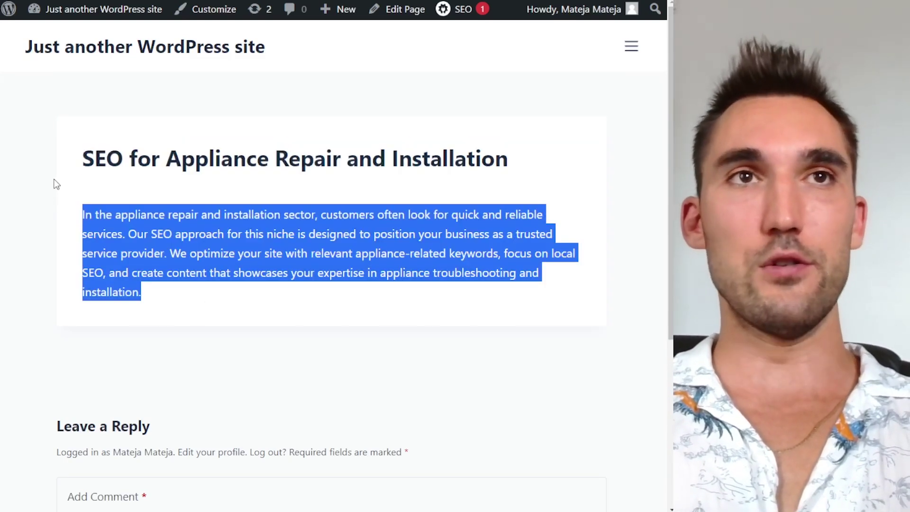
pyautogui.click(78, 156)
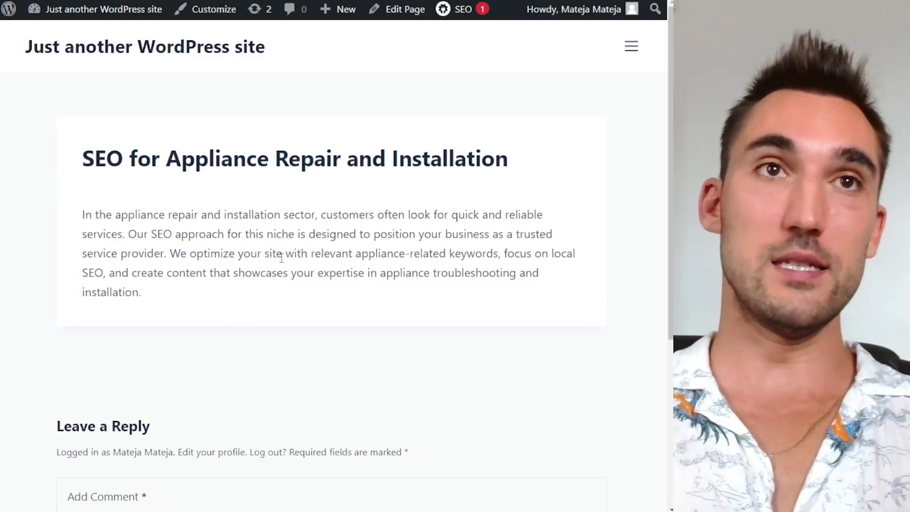
pyautogui.moveTo(191, 338); pyautogui.dragTo(50, 203)
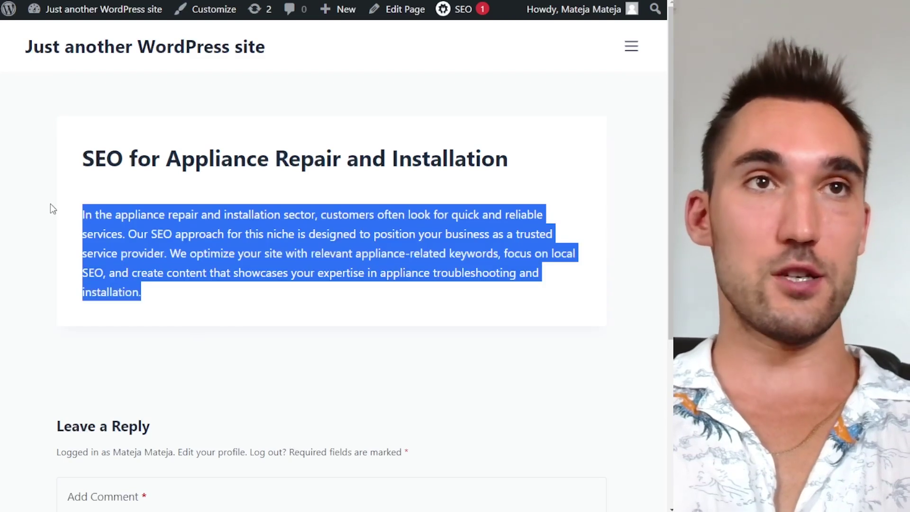
pyautogui.click(71, 211)
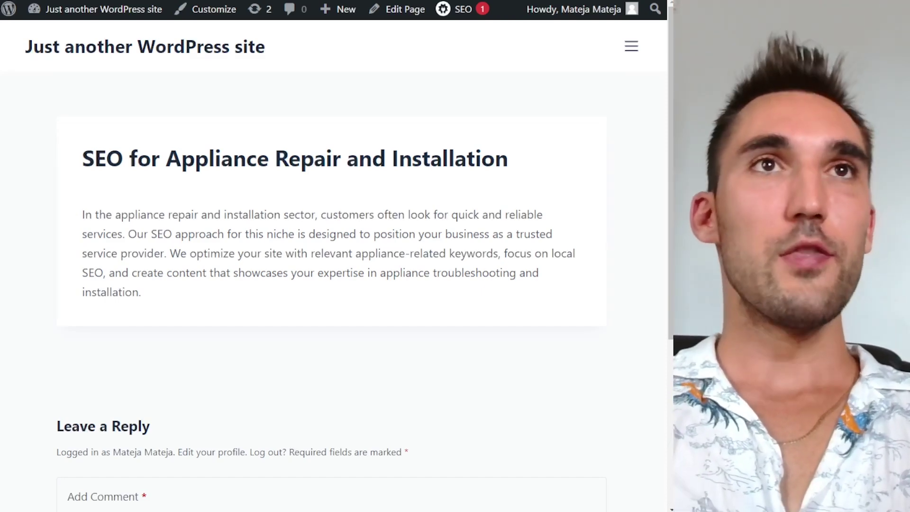
pyautogui.hotkey('alt', 'Left')
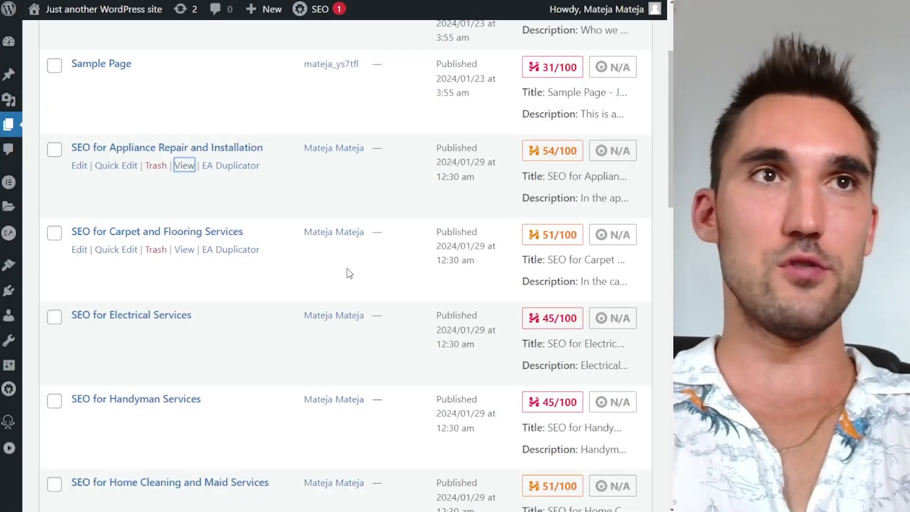
pyautogui.hotkey('ctrl', '-')
pyautogui.hotkey('ctrl', '-')
pyautogui.hotkey('ctrl', '-')
pyautogui.hotkey('ctrl', '+')
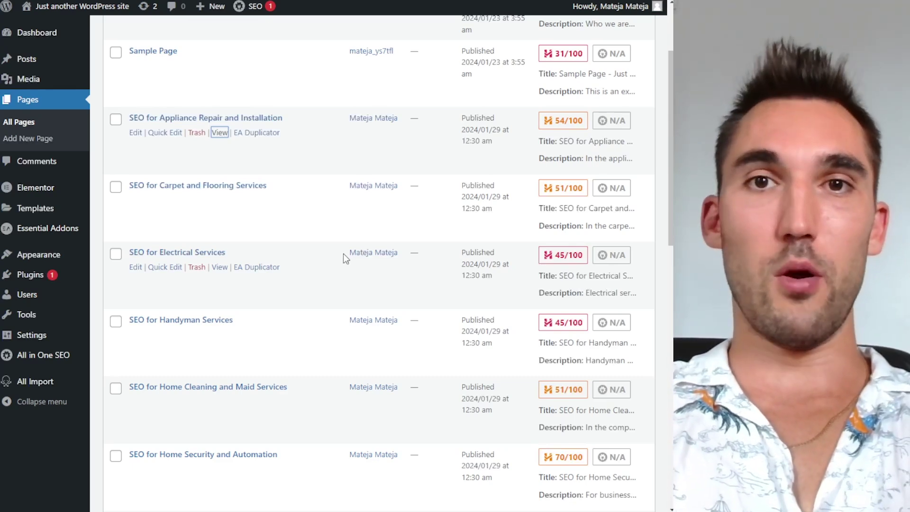
pyautogui.scroll(3, 323, 268)
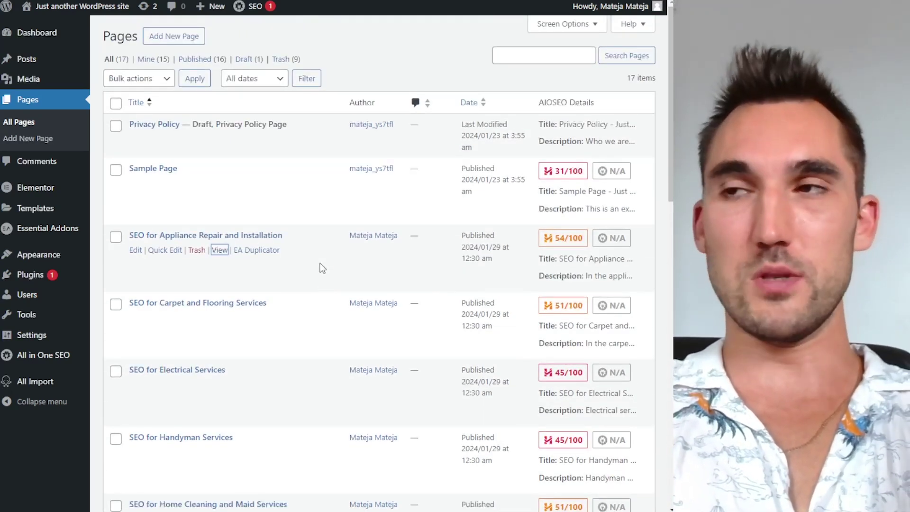